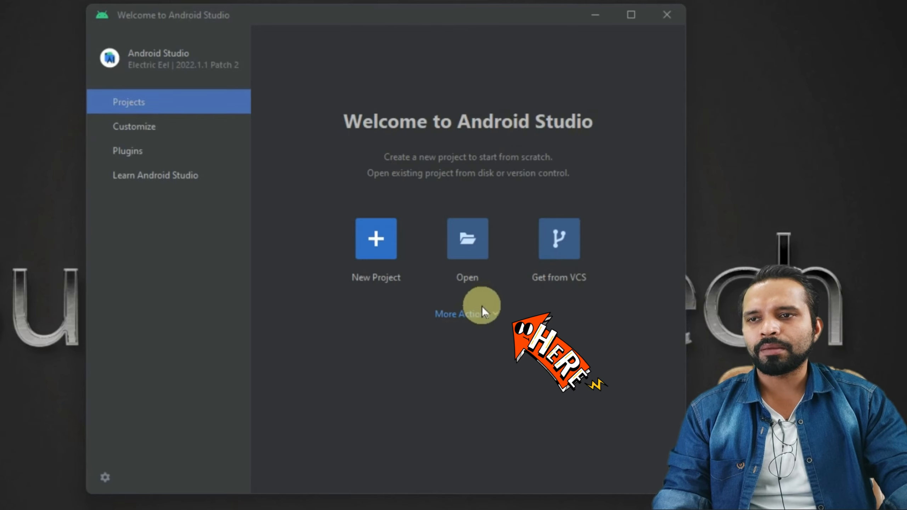
# Open the More Actions menu on the Android Studio Welcome screen
pyautogui.click(498, 320)
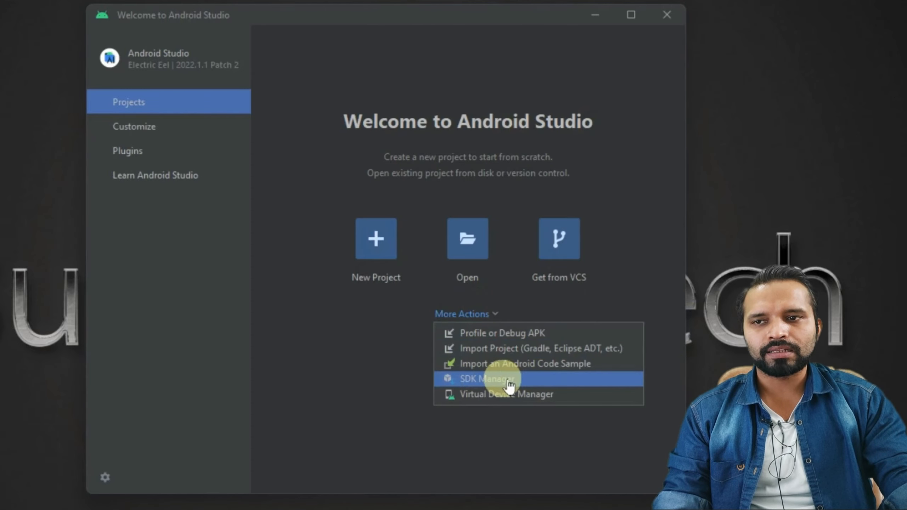
# In SDK Manager, mark Android 13.0, UpsideDownCake Preview and TiramisuPrivacySandbox Preview for installation
pyautogui.click(524, 379)
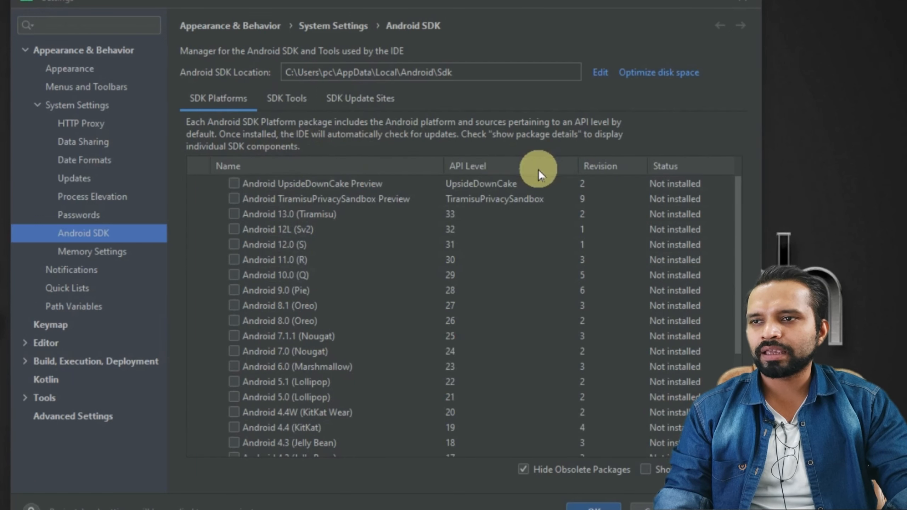
pyautogui.scroll(-5, 322, 283)
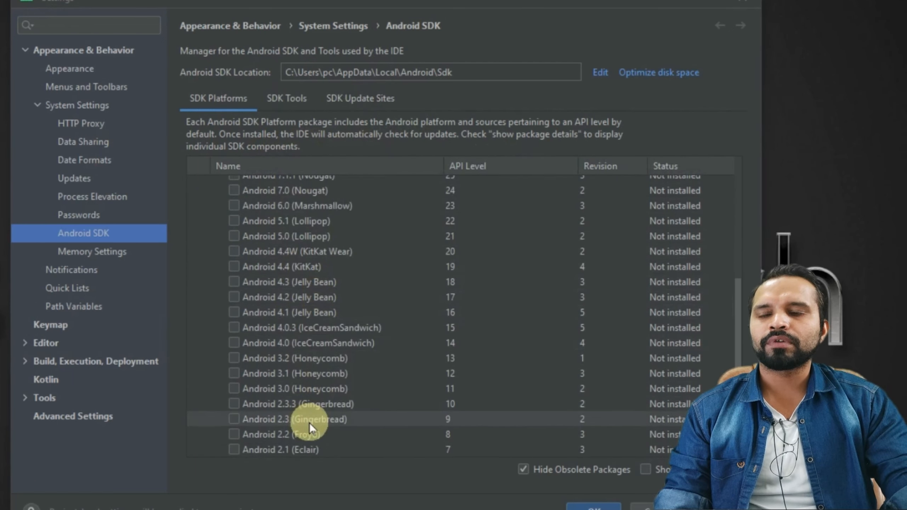
pyautogui.scroll(1, 299, 411)
pyautogui.scroll(3, 285, 375)
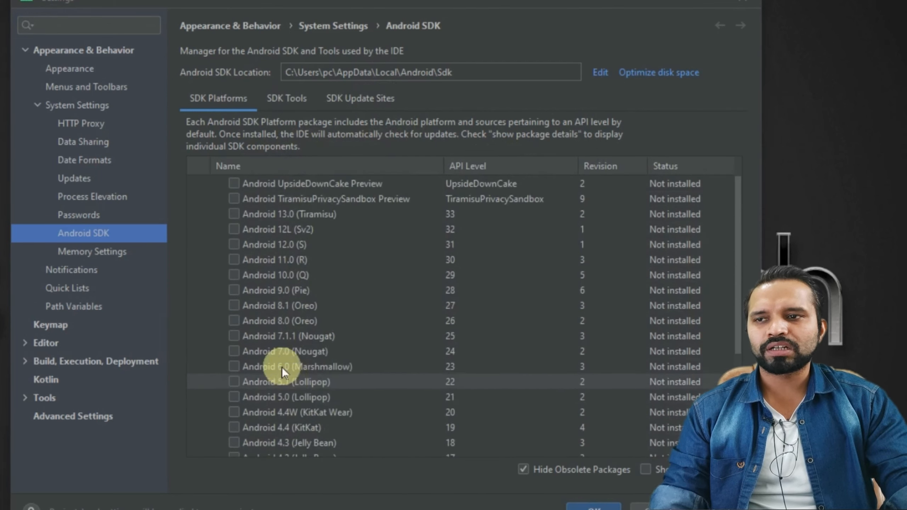
pyautogui.scroll(-4, 280, 302)
pyautogui.scroll(4, 282, 329)
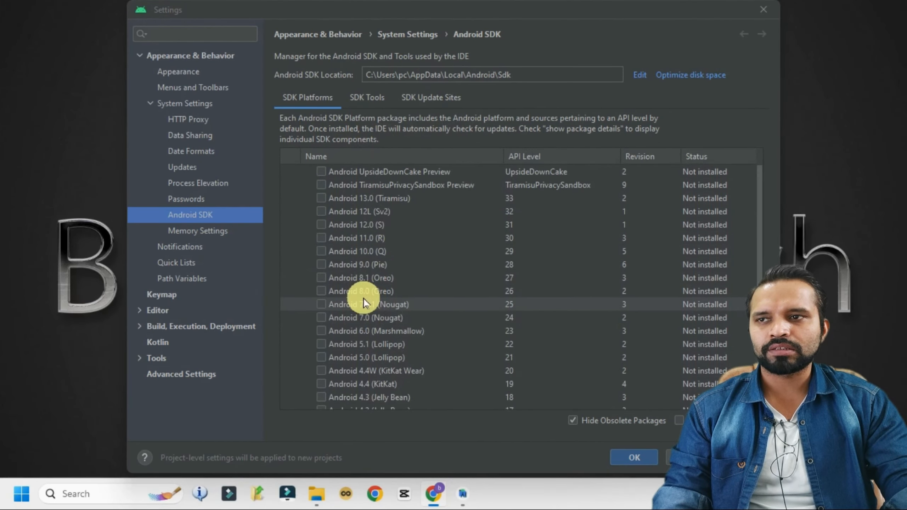
pyautogui.click(321, 199)
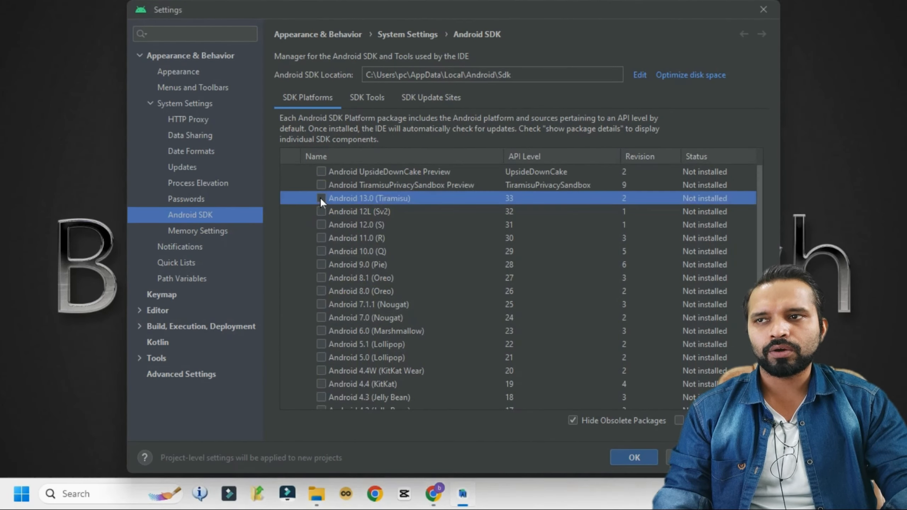
pyautogui.click(321, 171)
pyautogui.click(320, 184)
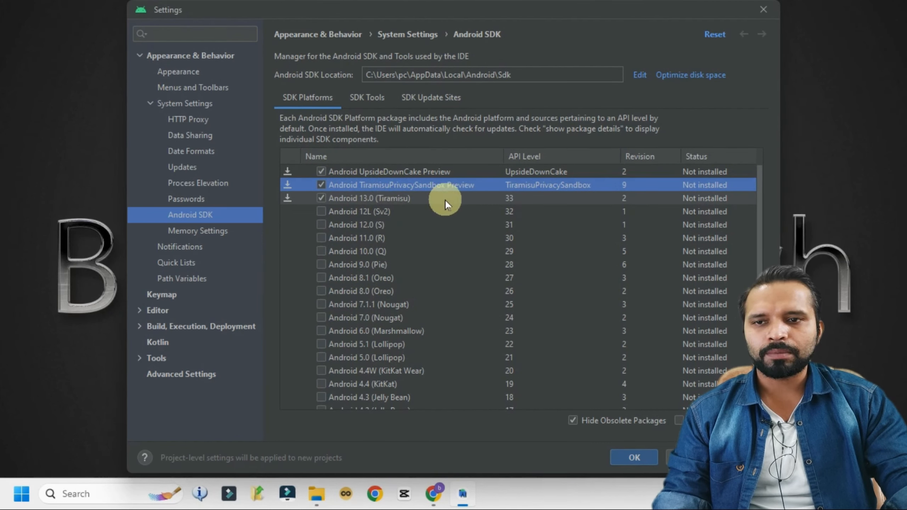
# Apply the SDK selection and confirm installing the four listed components (235.7 MB)
pyautogui.click(635, 457)
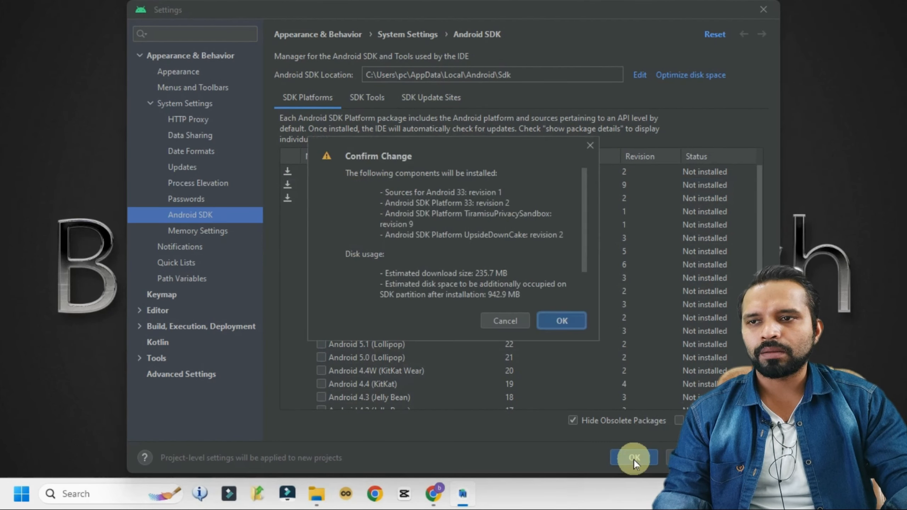
pyautogui.click(583, 323)
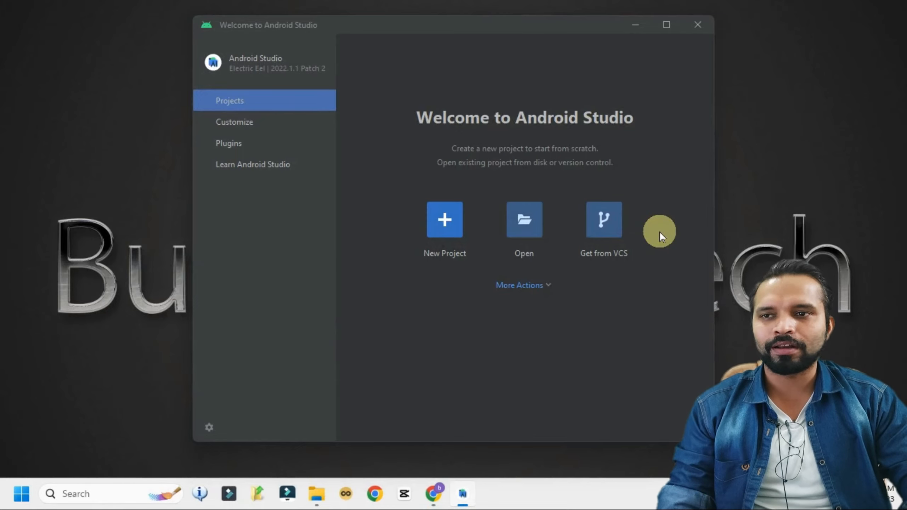
# Start a new virtual device in Virtual Device Manager and pick the TV profile Android TV (1080p)
pyautogui.click(543, 286)
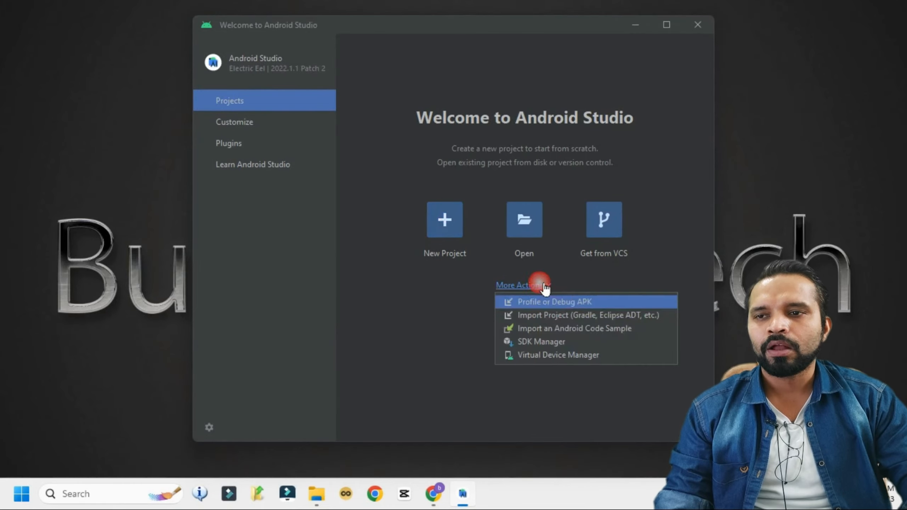
pyautogui.click(607, 358)
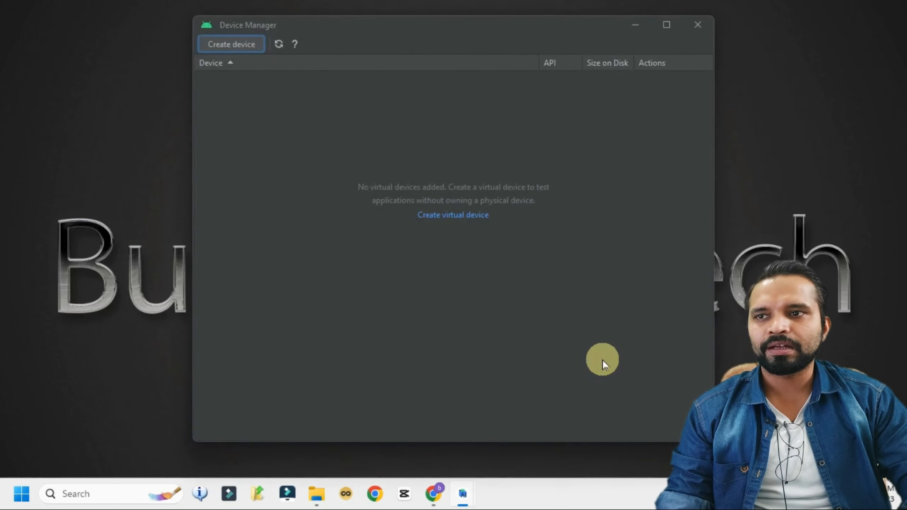
pyautogui.click(249, 48)
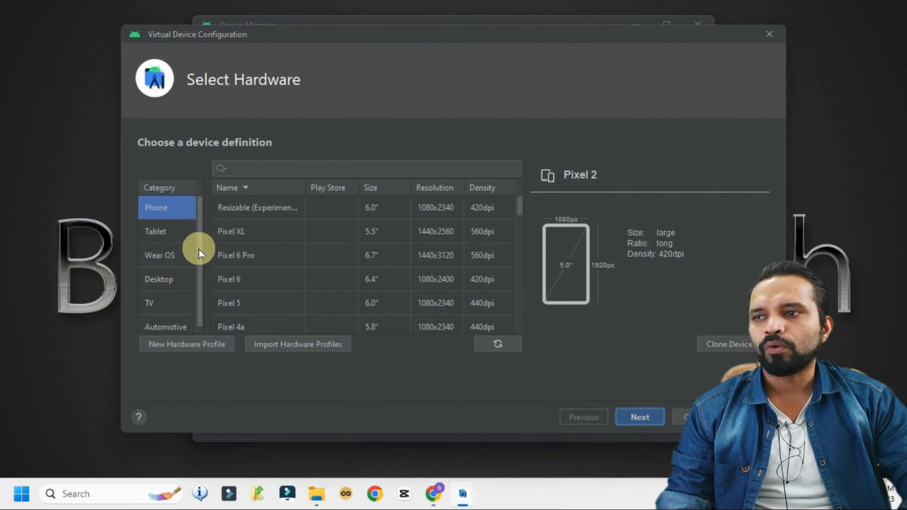
pyautogui.moveTo(199, 250); pyautogui.dragTo(199, 263)
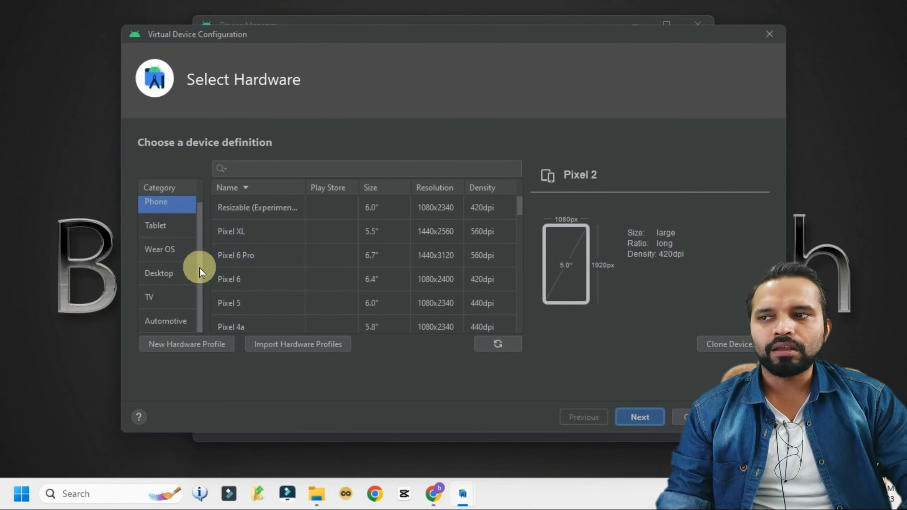
pyautogui.click(147, 301)
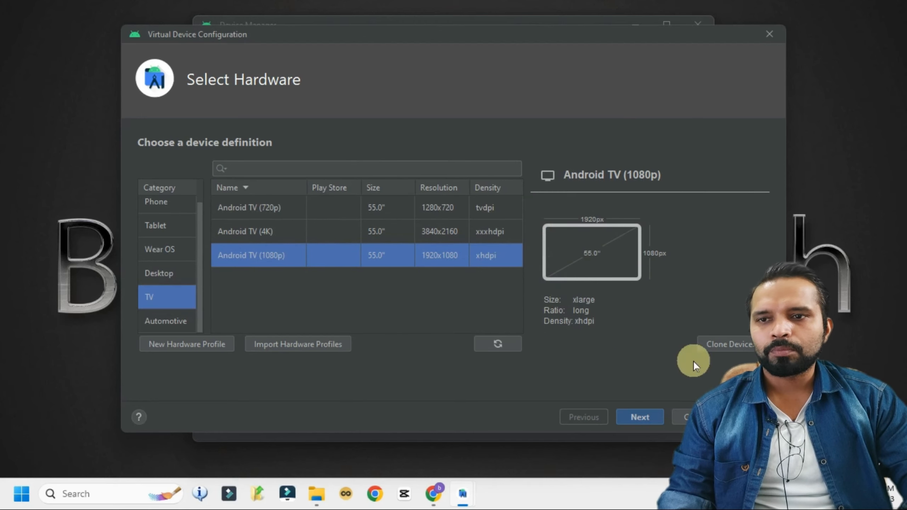
# Advance to System Image and select the R (API 30) Google TV image
pyautogui.click(640, 417)
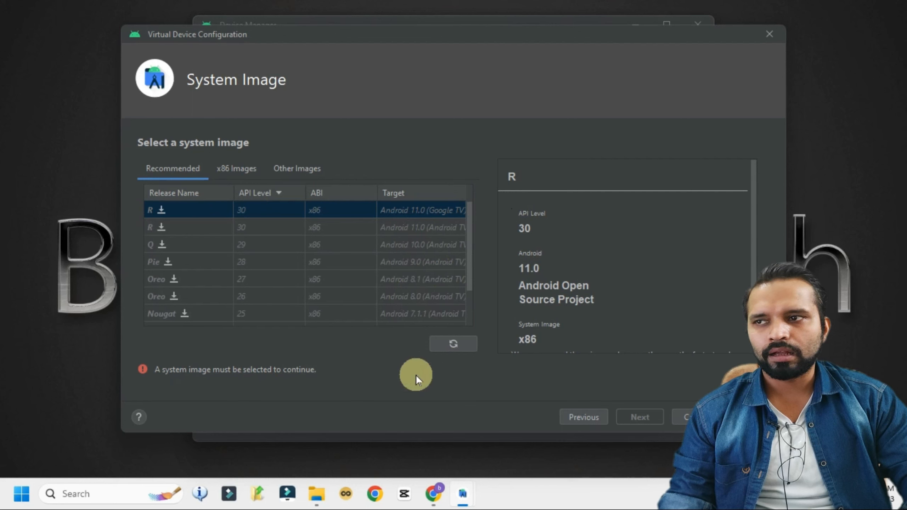
pyautogui.click(199, 227)
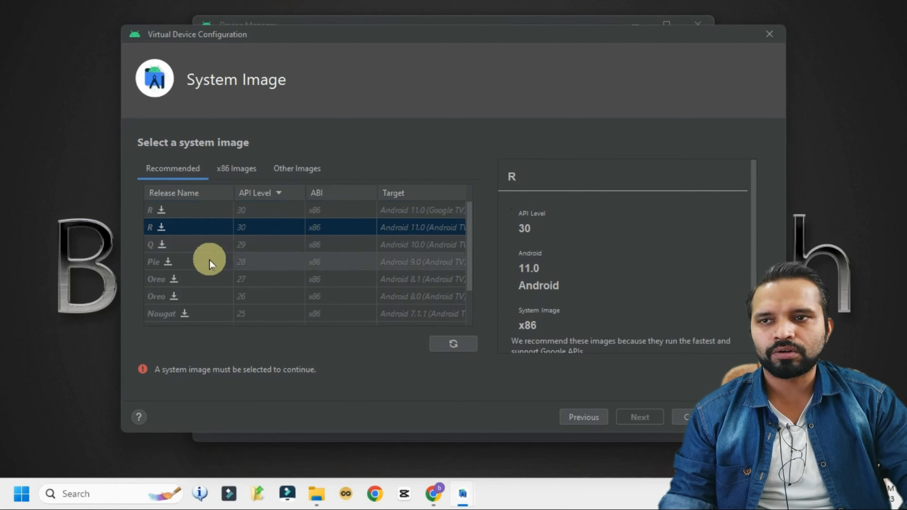
pyautogui.scroll(-3, 624, 247)
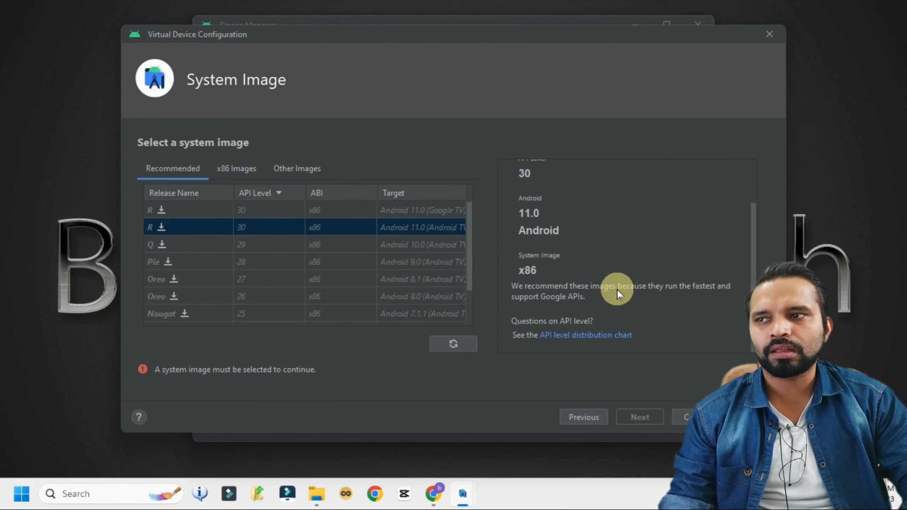
pyautogui.scroll(3, 617, 289)
pyautogui.click(198, 209)
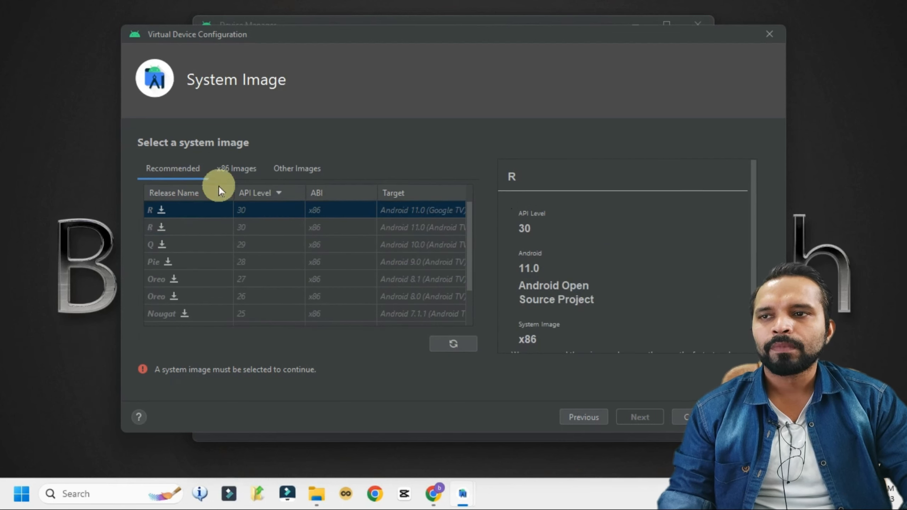
# Download and install the Google TV Intel x86 Atom API 30 system image, accepting its license
pyautogui.click(161, 211)
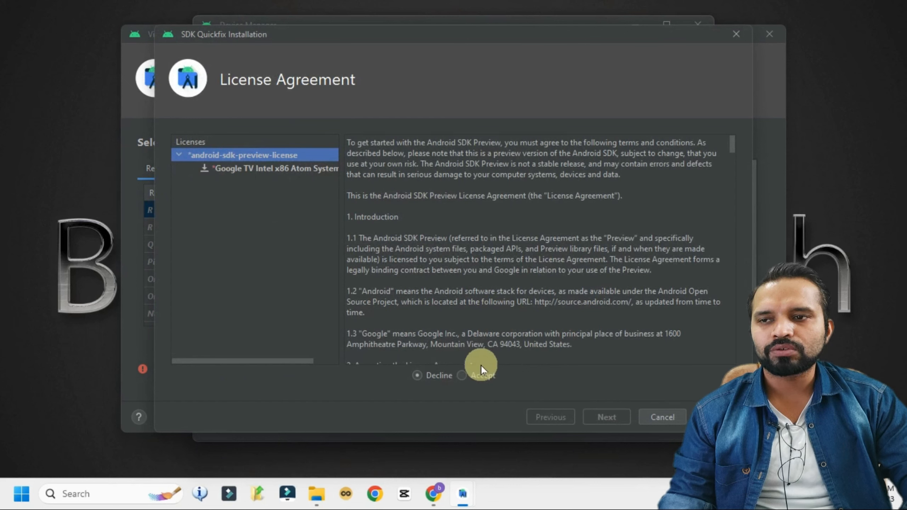
pyautogui.click(462, 375)
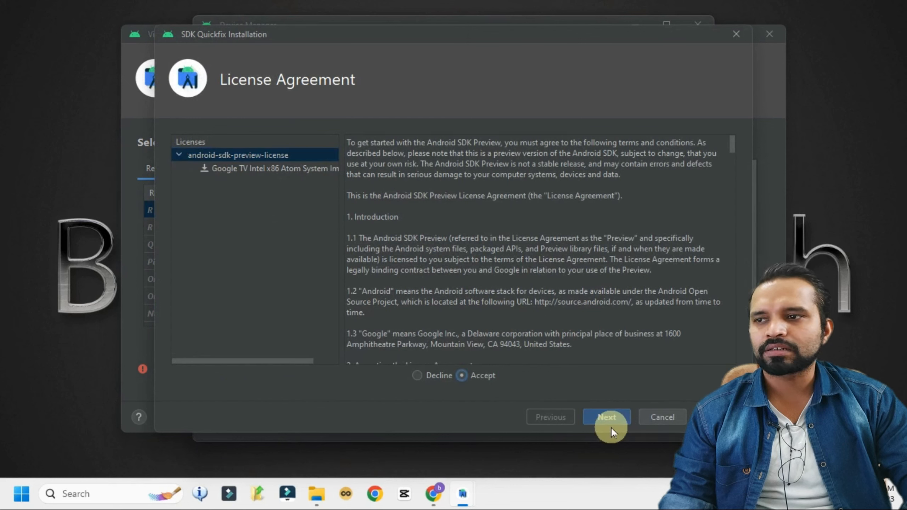
pyautogui.click(611, 426)
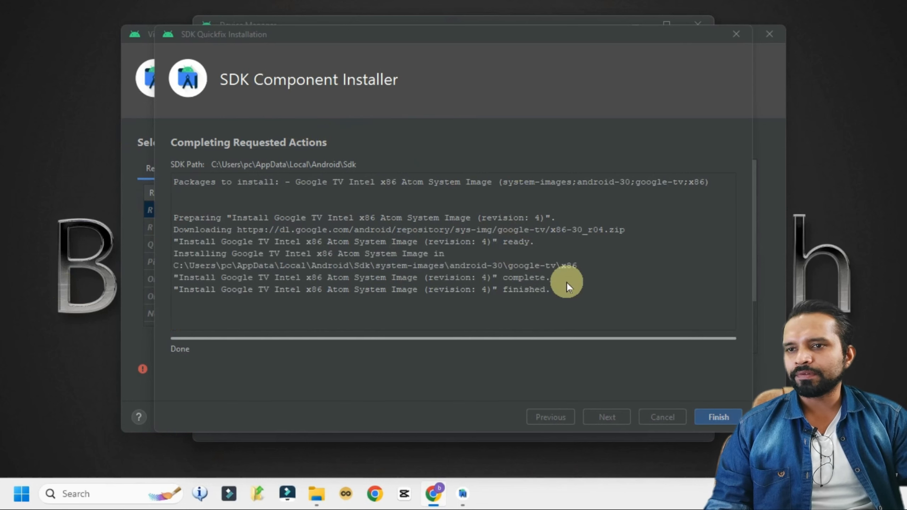
pyautogui.click(716, 416)
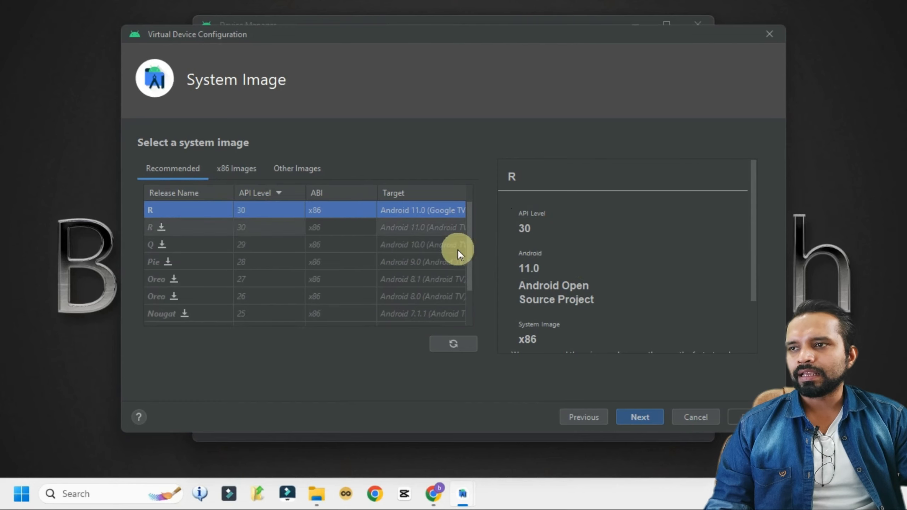
# Set graphics to Hardware - GLES 2.0, disable the device frame, and reveal advanced settings
pyautogui.click(640, 416)
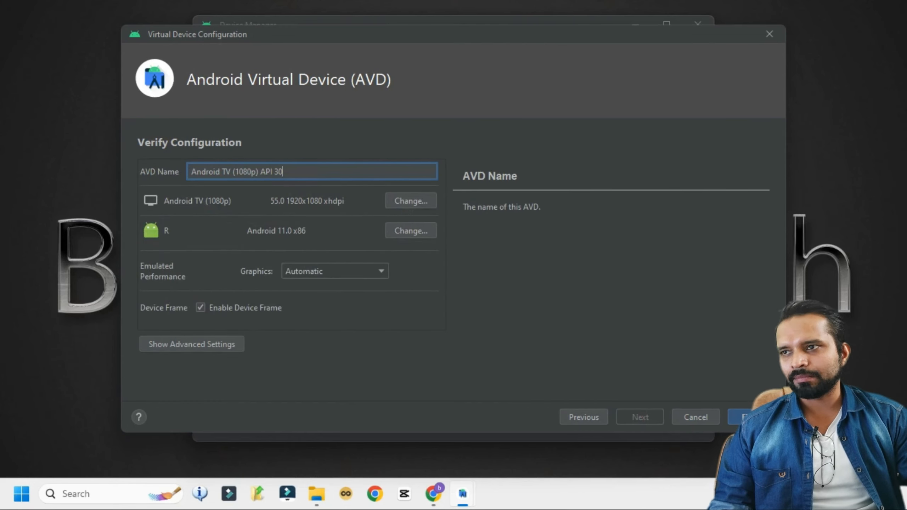
pyautogui.moveTo(283, 171); pyautogui.dragTo(72, 160)
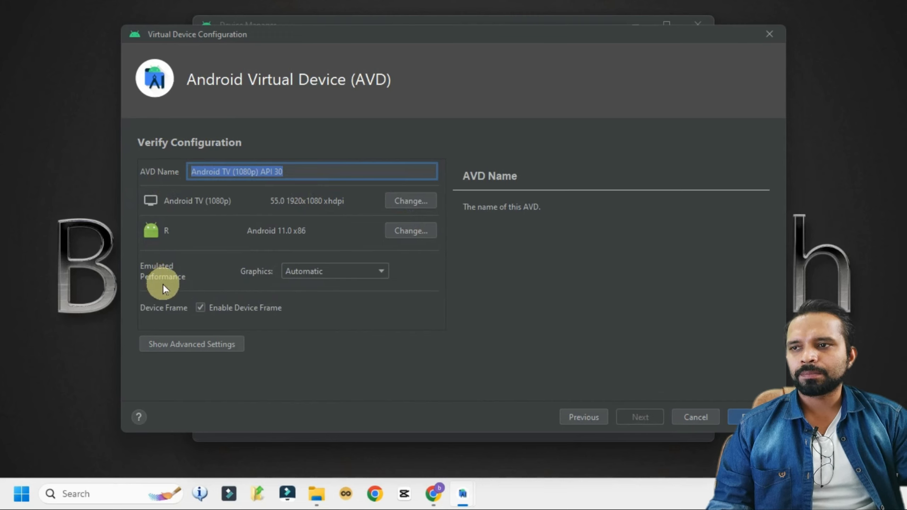
pyautogui.click(362, 270)
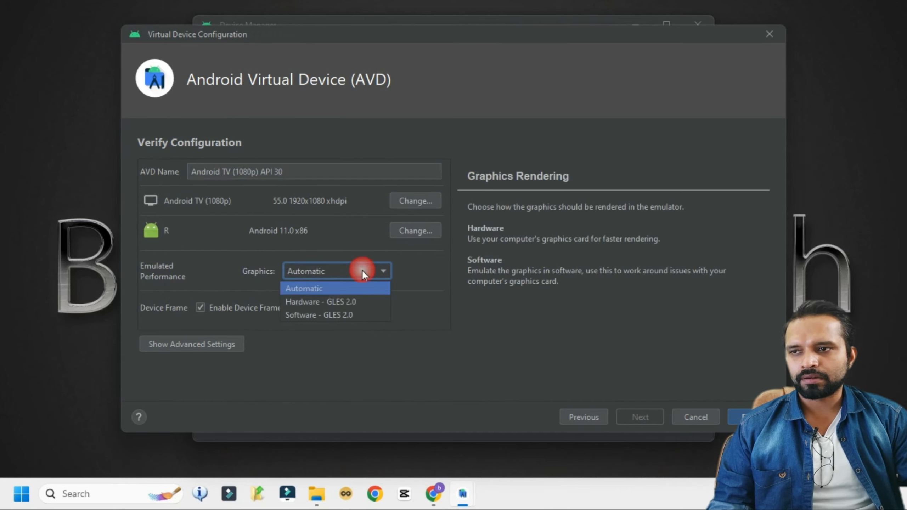
pyautogui.click(353, 303)
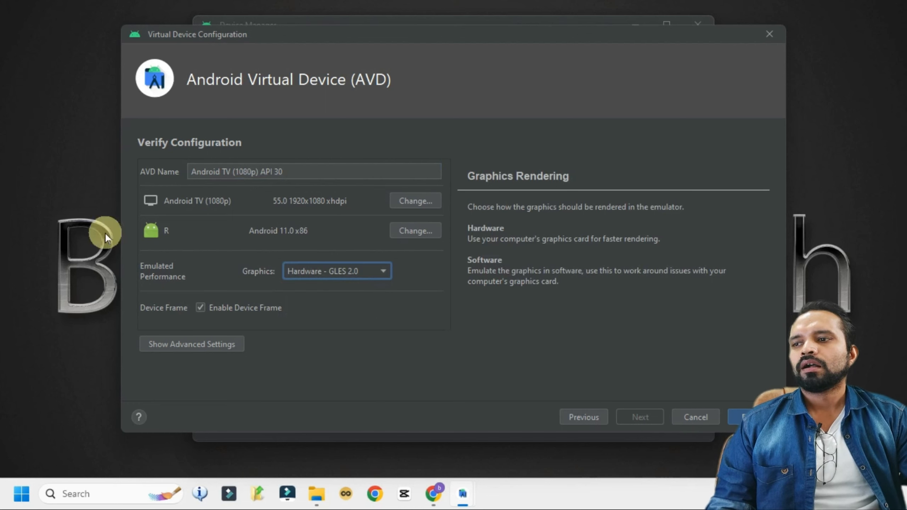
pyautogui.click(200, 308)
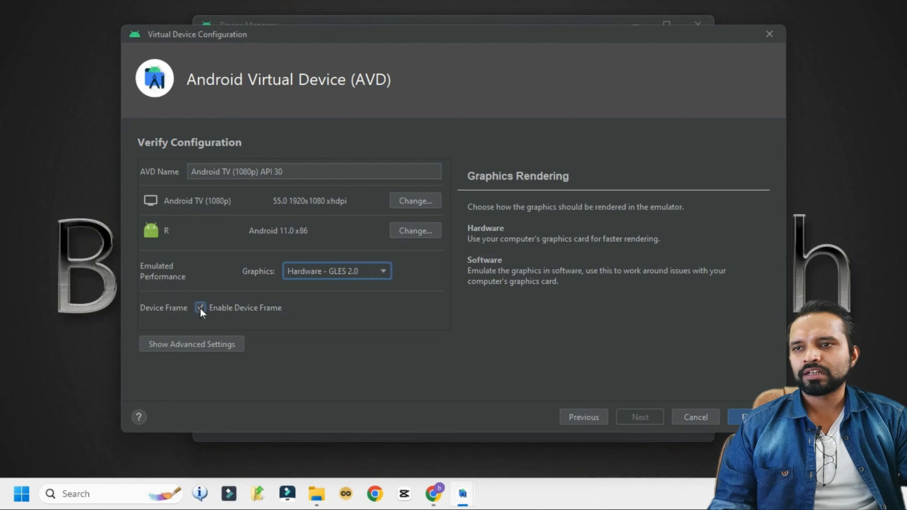
pyautogui.click(212, 344)
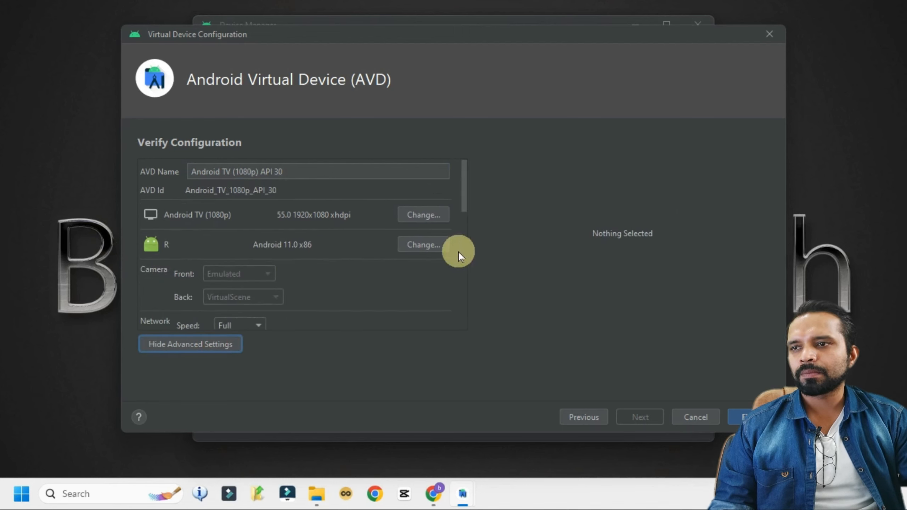
# Make the device use cold boot and give it 4 GB of RAM
pyautogui.moveTo(462, 198); pyautogui.dragTo(464, 252)
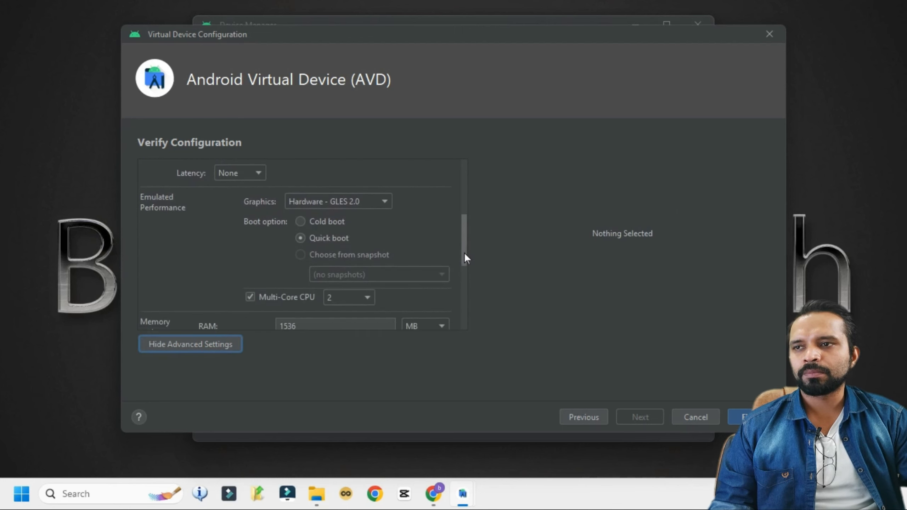
pyautogui.click(300, 223)
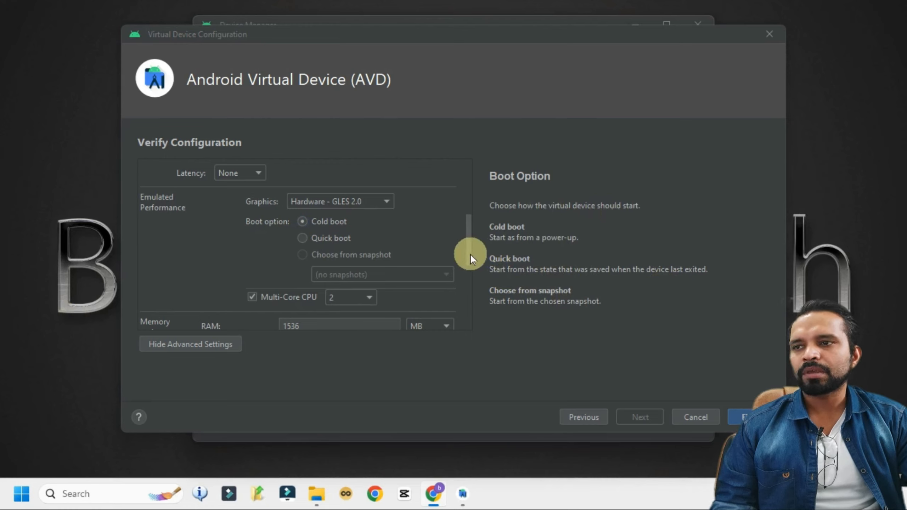
pyautogui.moveTo(465, 252); pyautogui.dragTo(466, 274)
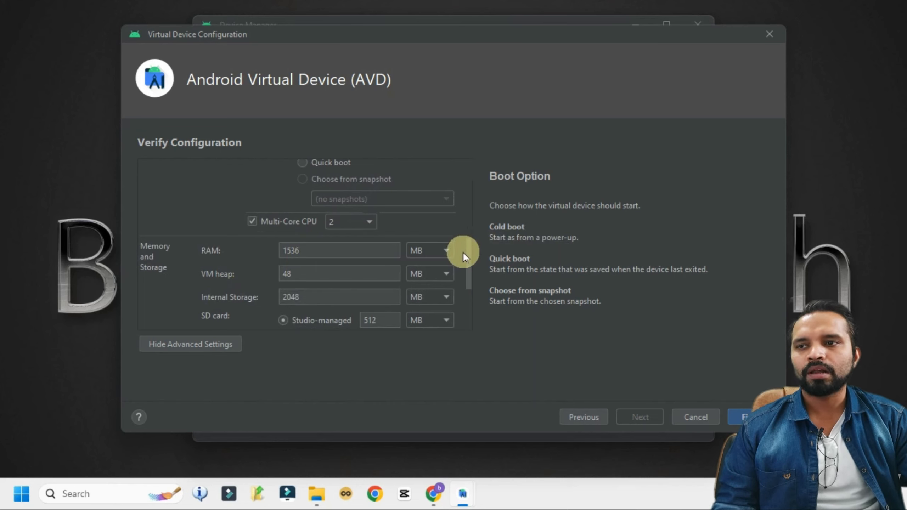
pyautogui.click(441, 250)
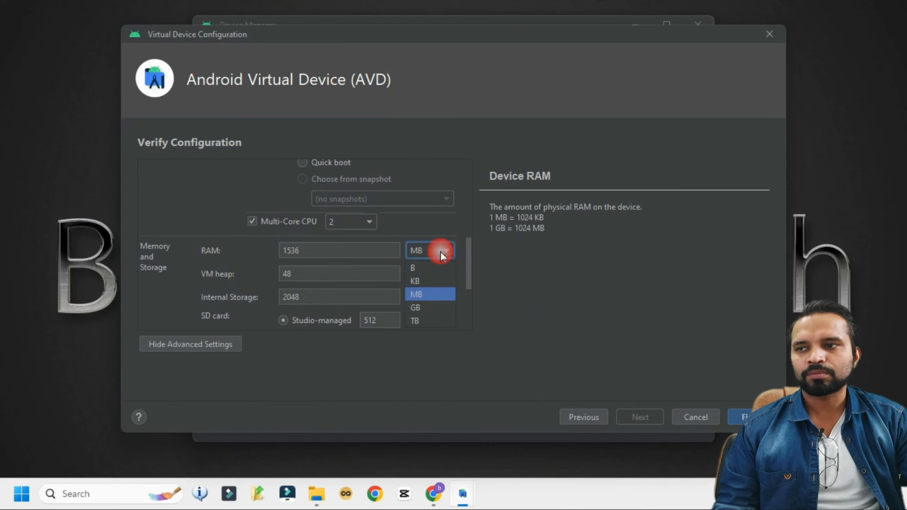
pyautogui.click(421, 308)
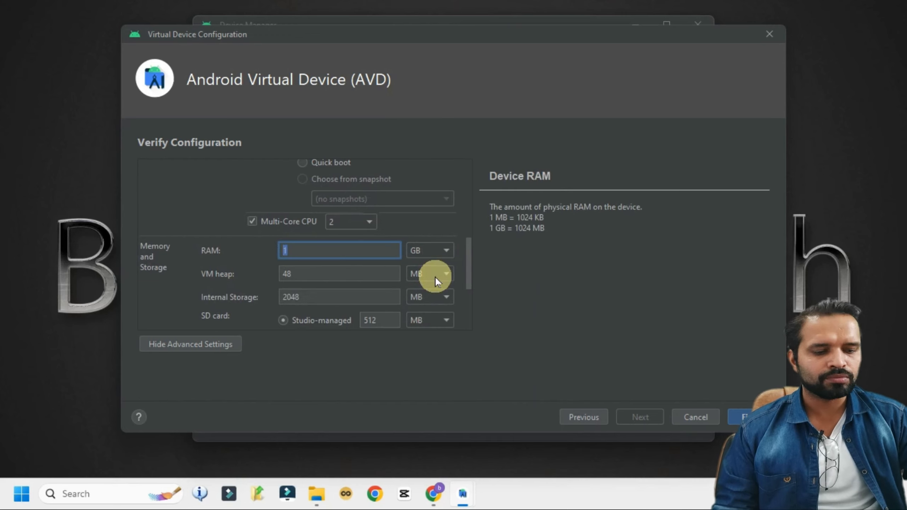
pyautogui.press('BackSpace')
pyautogui.write('0')
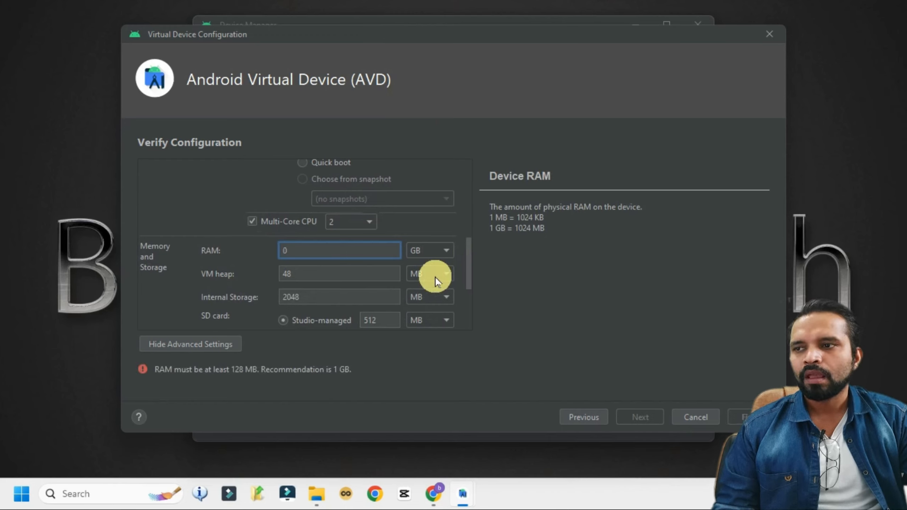
pyautogui.press('BackSpace')
pyautogui.write('4')
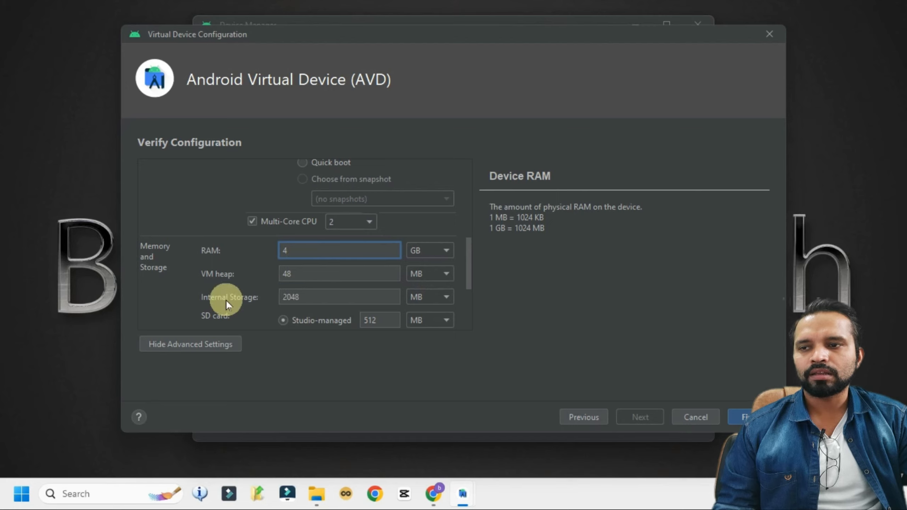
# Set internal storage to 15 GB and finish creating the Android TV device
pyautogui.click(438, 297)
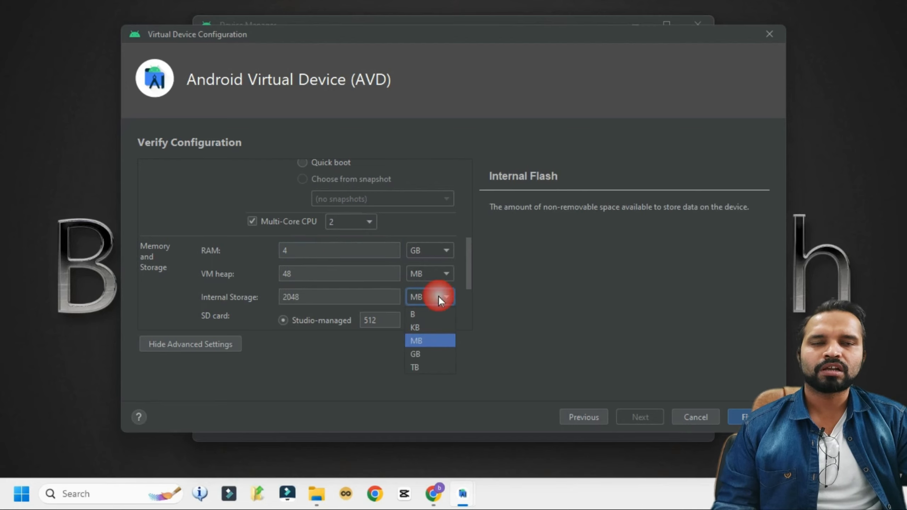
pyautogui.click(421, 358)
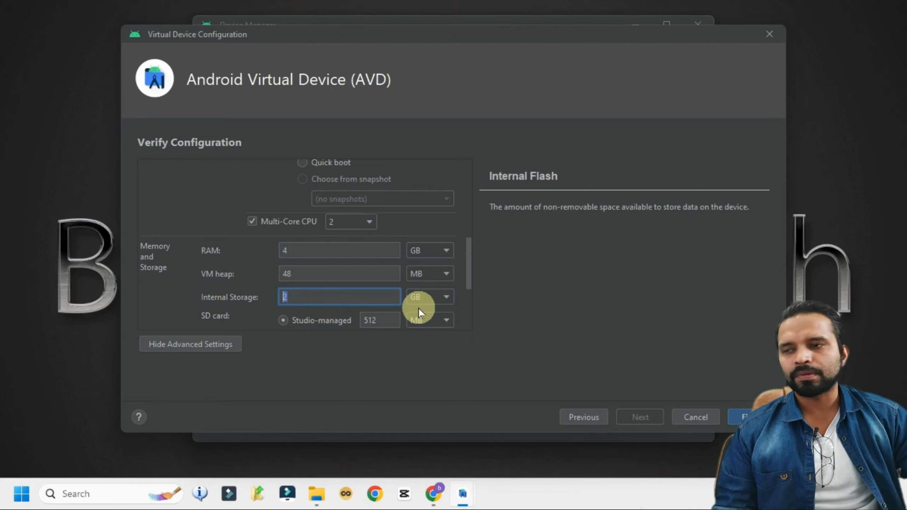
pyautogui.write('15')
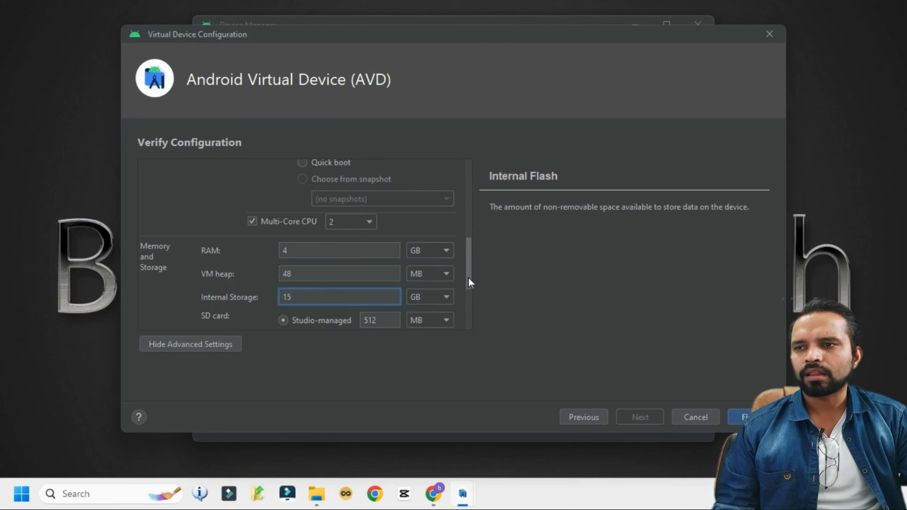
pyautogui.moveTo(468, 277); pyautogui.dragTo(479, 234)
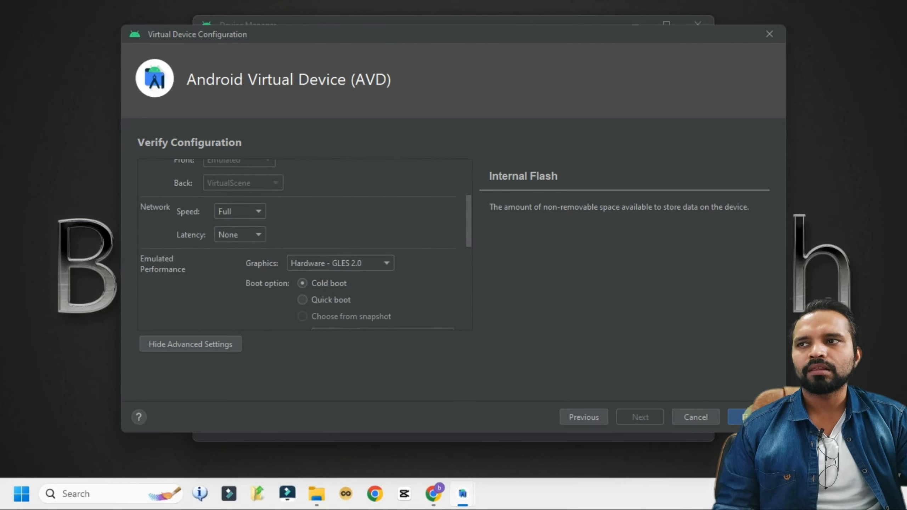
pyautogui.click(740, 417)
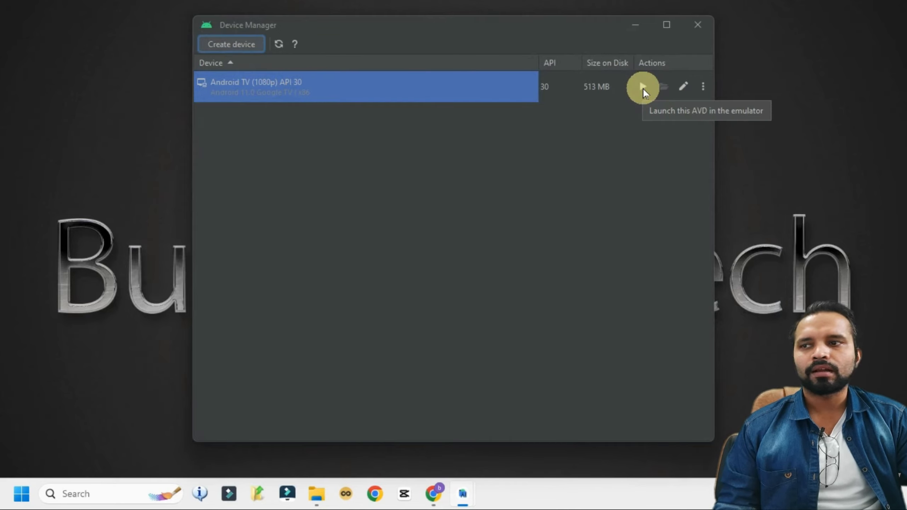
# Launch the Android TV (1080p) API 30 device and reposition the emulator window while it boots
pyautogui.click(641, 87)
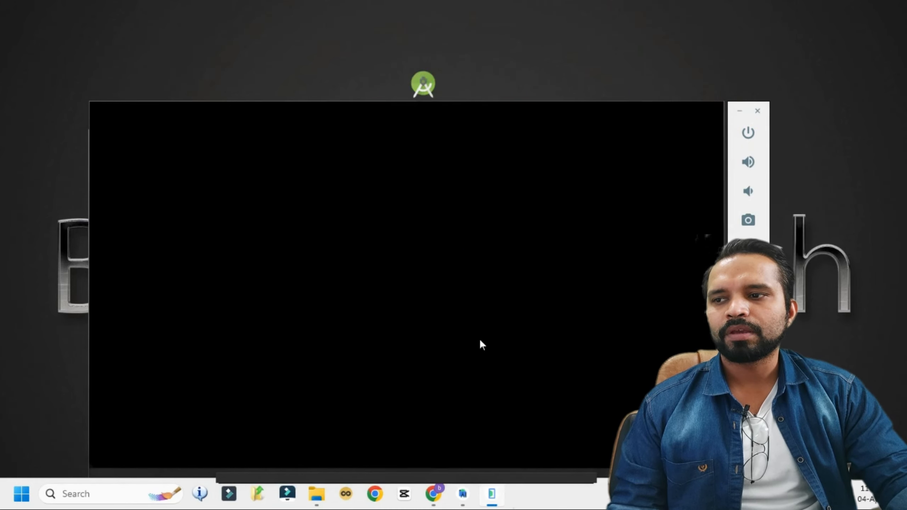
pyautogui.moveTo(568, 474); pyautogui.dragTo(606, 438)
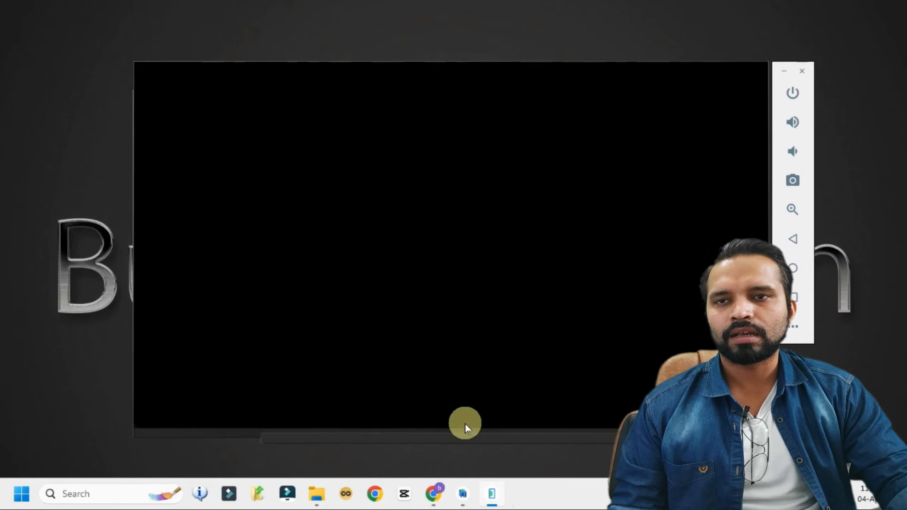
pyautogui.moveTo(513, 443)
pyautogui.mouseDown()
pyautogui.moveTo(486, 437)
pyautogui.moveTo(524, 443)
pyautogui.moveTo(512, 442)
pyautogui.moveTo(517, 434)
pyautogui.mouseUp()
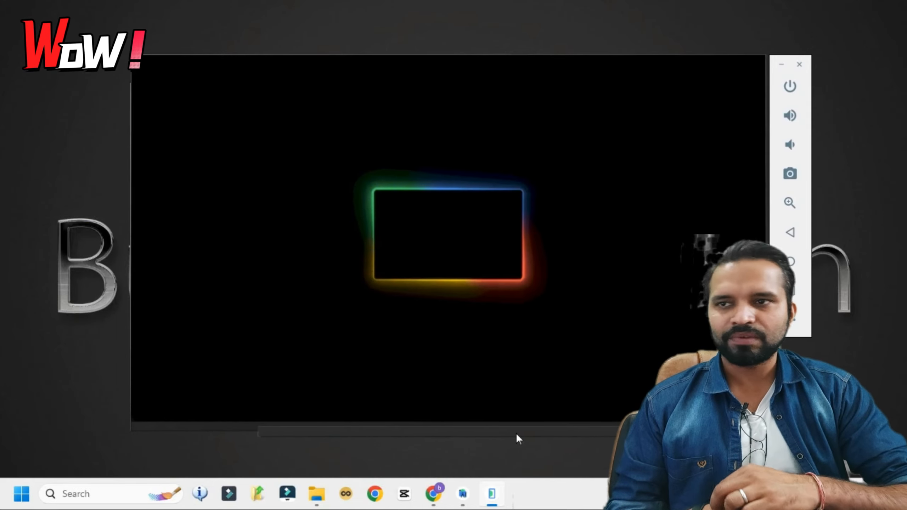
pyautogui.click(379, 343)
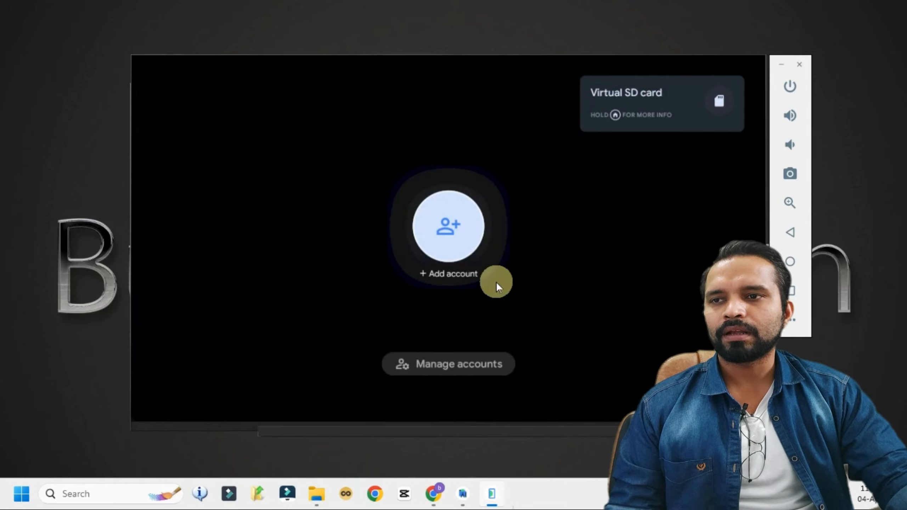
# Begin adding a Google account and submit the account's e-mail address
pyautogui.click(462, 227)
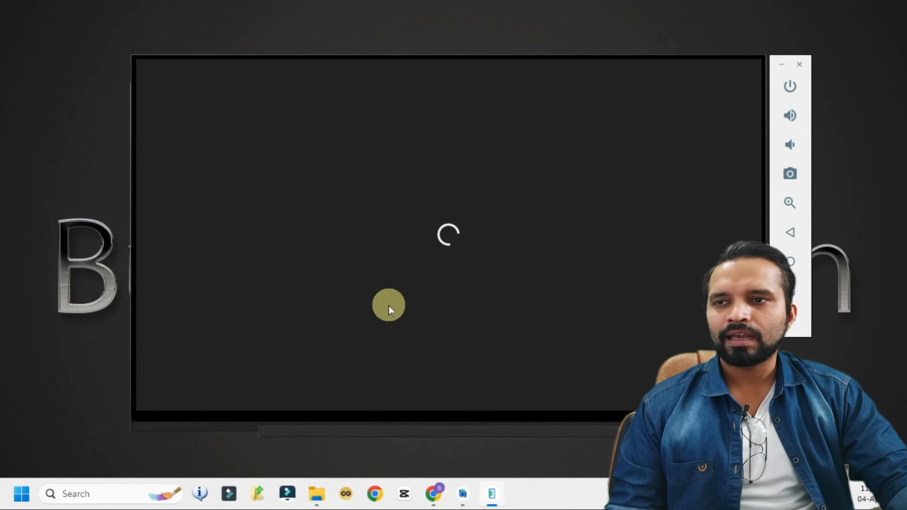
pyautogui.click(434, 494)
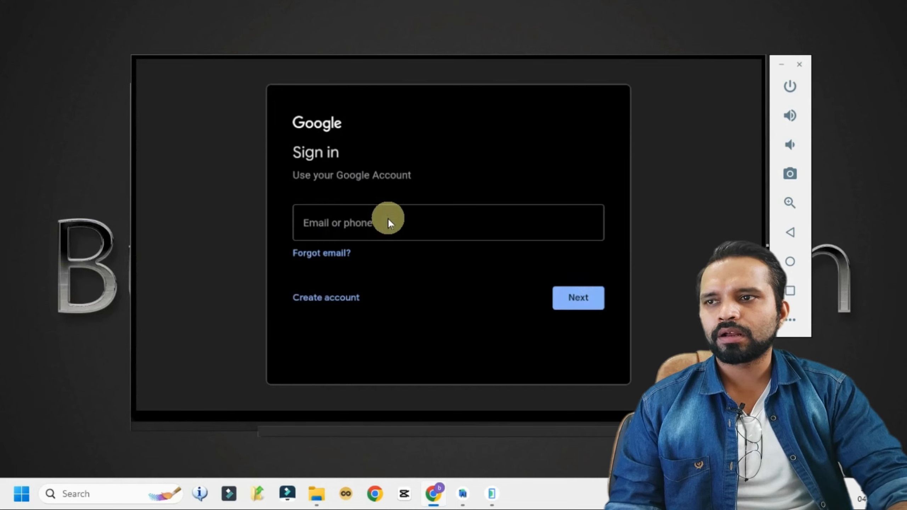
pyautogui.click(388, 219)
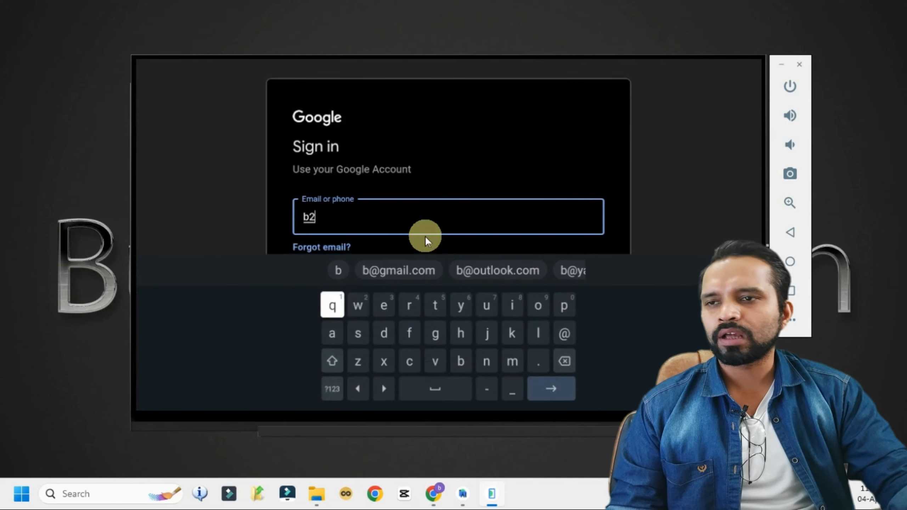
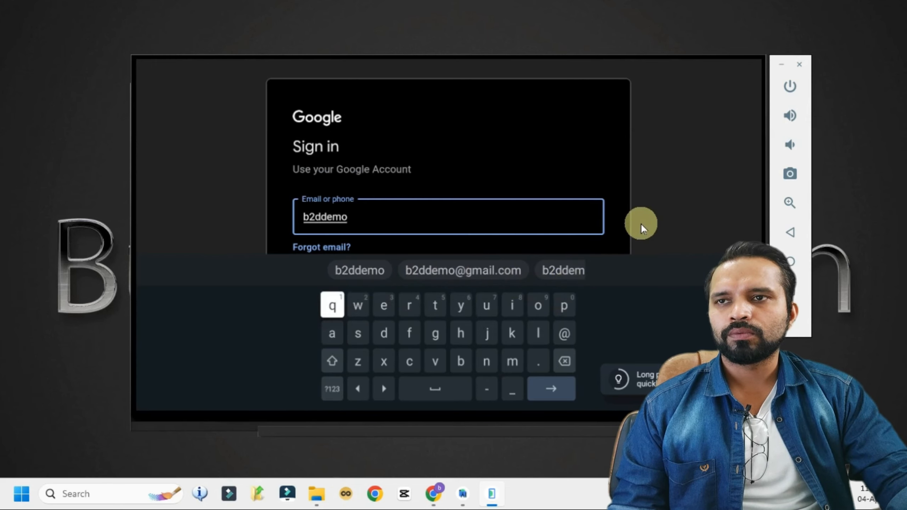
pyautogui.press('Return')
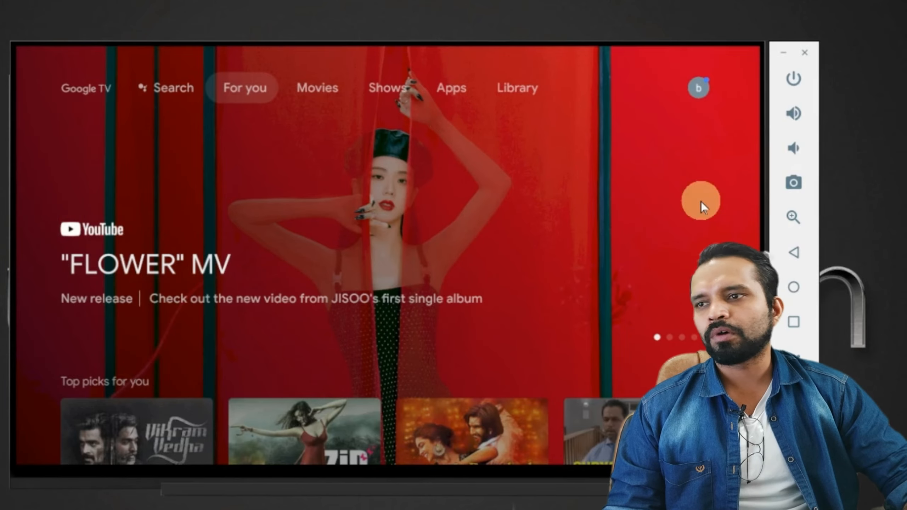
# Launch YouTube from the Google TV Apps tab and choose the signed-in account
pyautogui.press('Up')
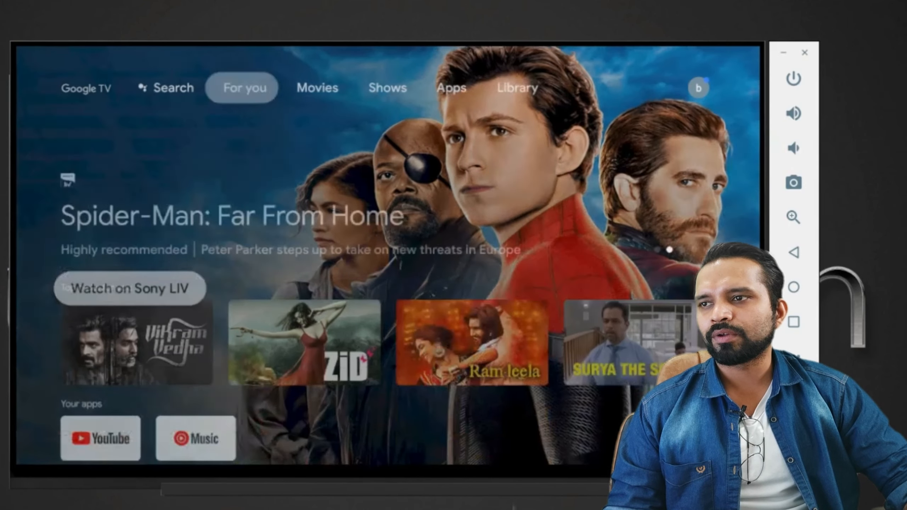
pyautogui.press('Right')
pyautogui.press('Right')
pyautogui.press('Right')
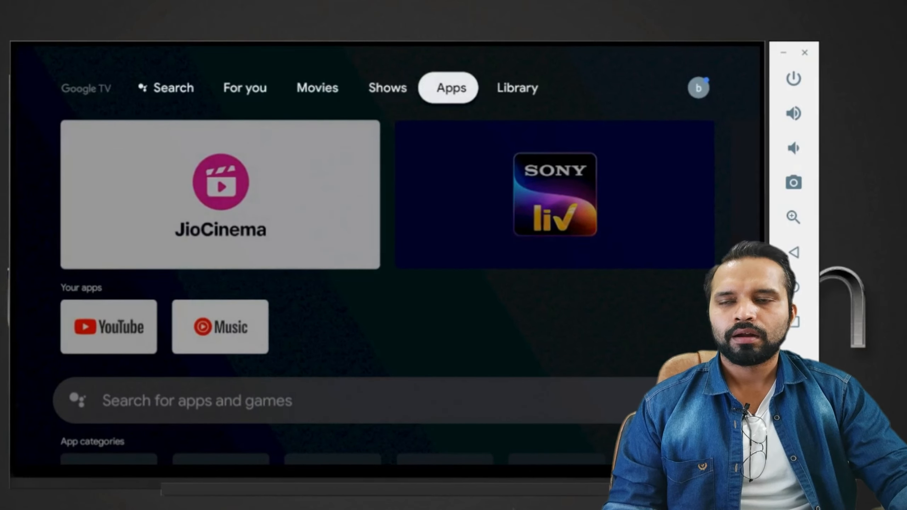
pyautogui.press('Down')
pyautogui.press('Down')
pyautogui.press('Down')
pyautogui.press('Up')
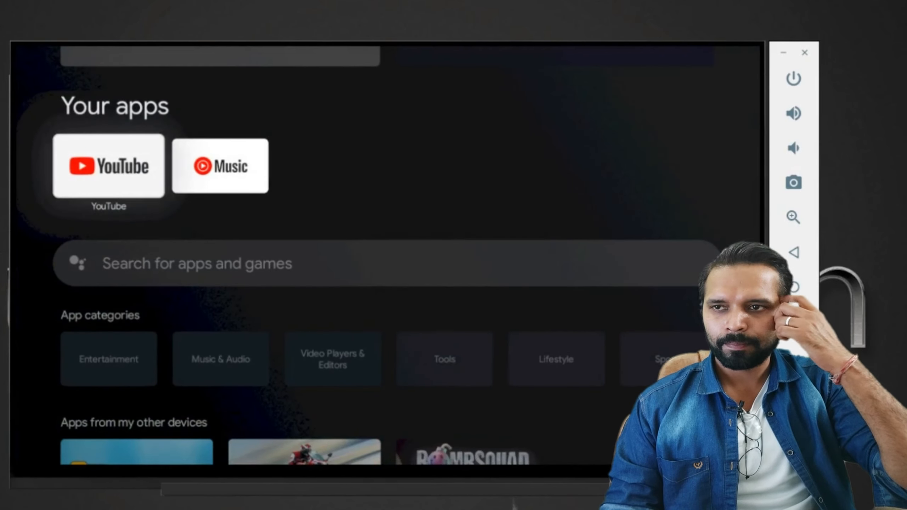
pyautogui.click(81, 178)
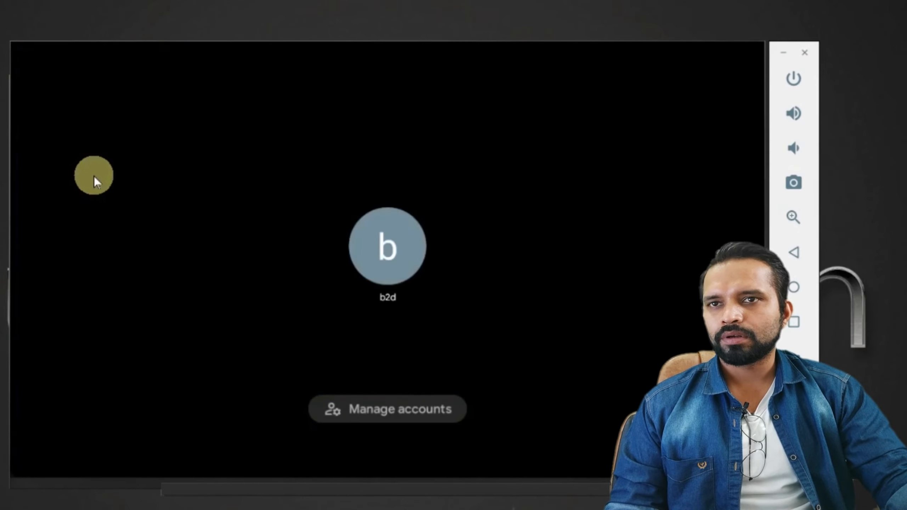
pyautogui.click(367, 252)
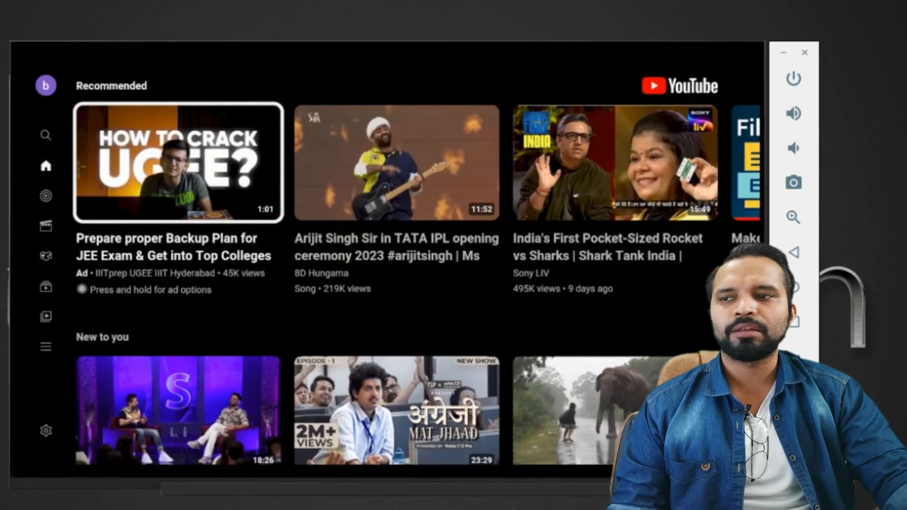
# Dismiss the playing ad and return to the YouTube home feed
pyautogui.press('Return')
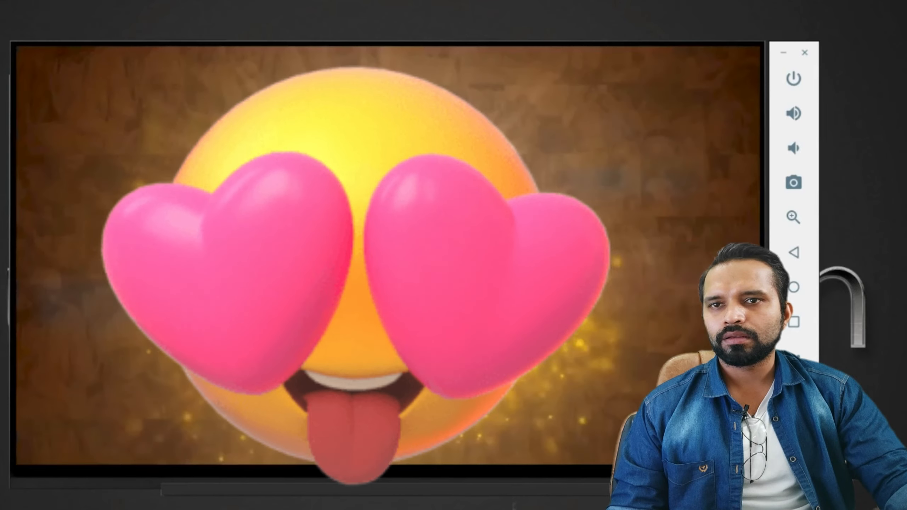
pyautogui.click(592, 280)
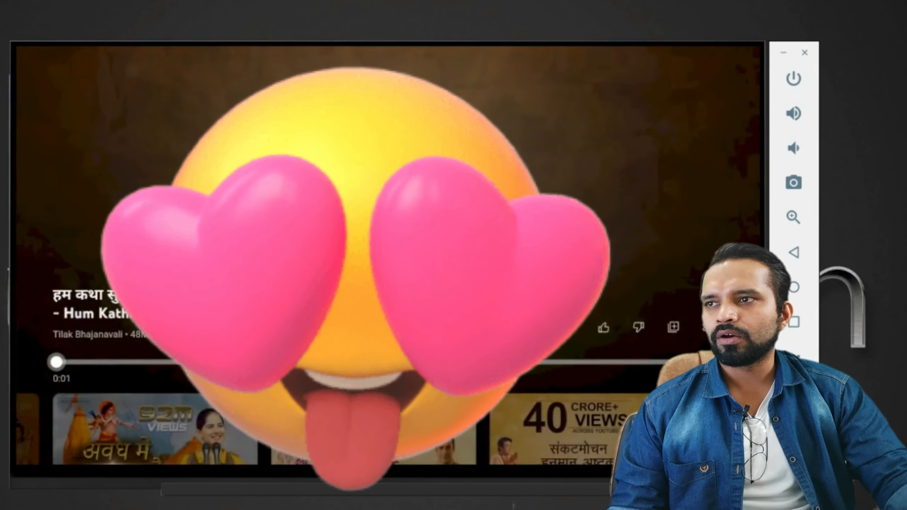
pyautogui.click(795, 252)
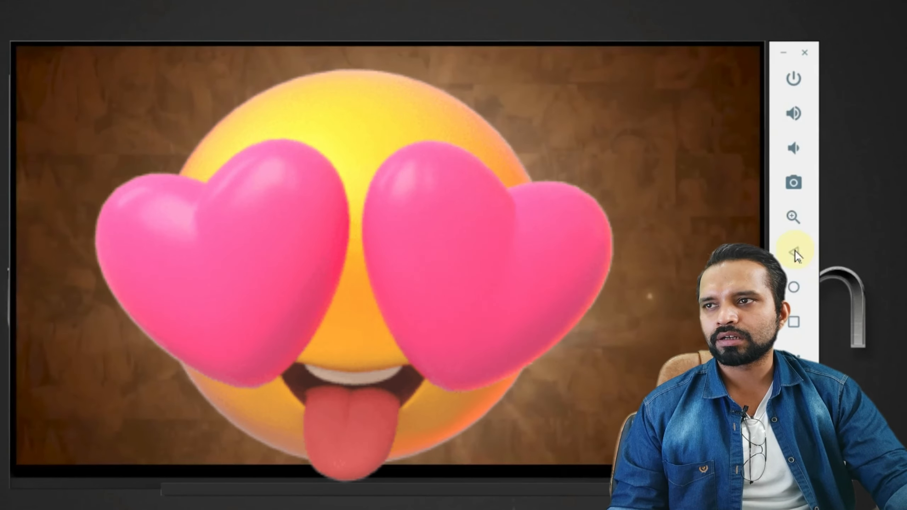
pyautogui.click(794, 252)
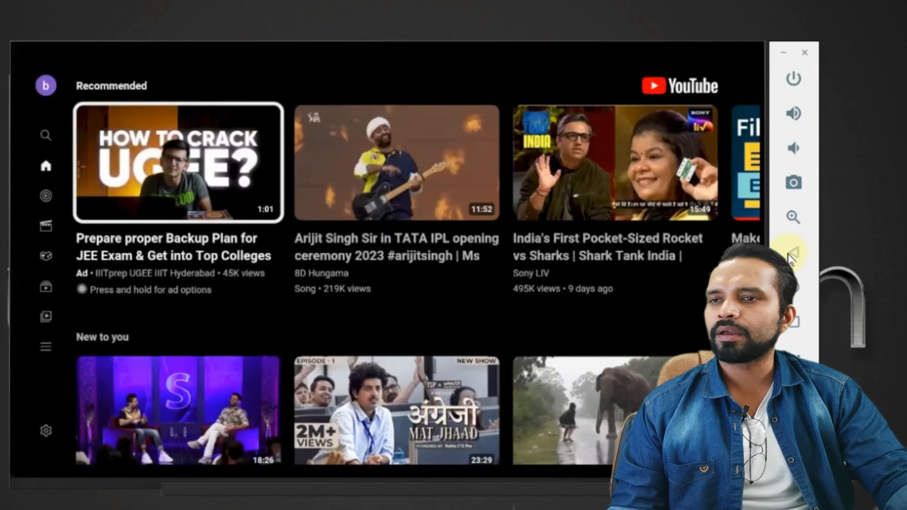
# Rerun the 'buzz2day tech' search from history, play the Files to EXE video, then return to results
pyautogui.click(45, 136)
pyautogui.click(154, 125)
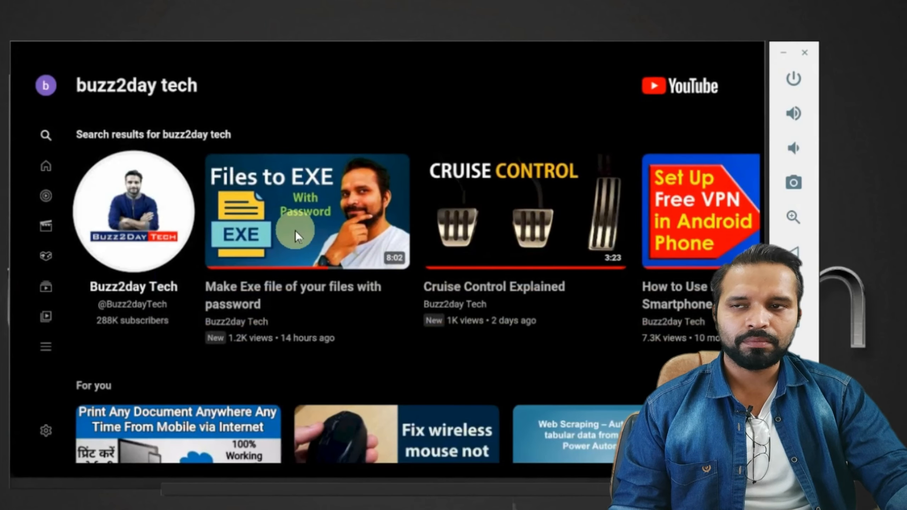
pyautogui.click(378, 244)
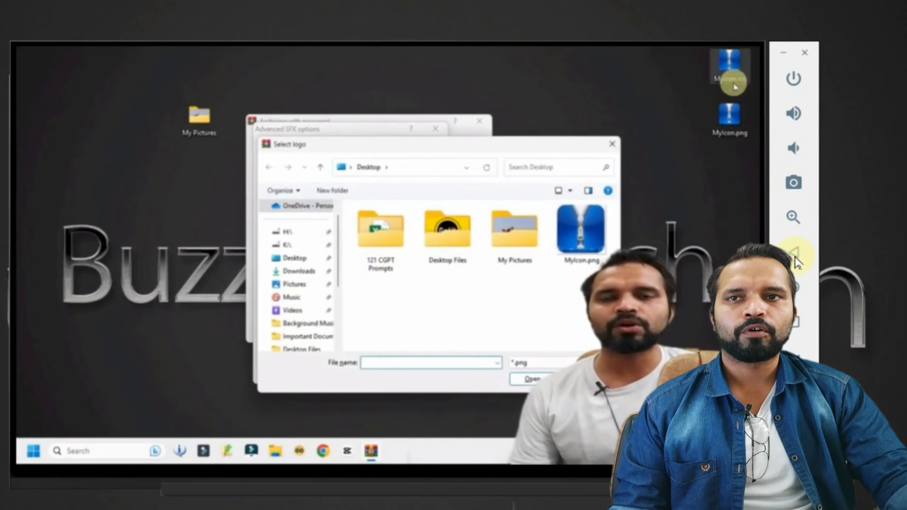
pyautogui.click(795, 254)
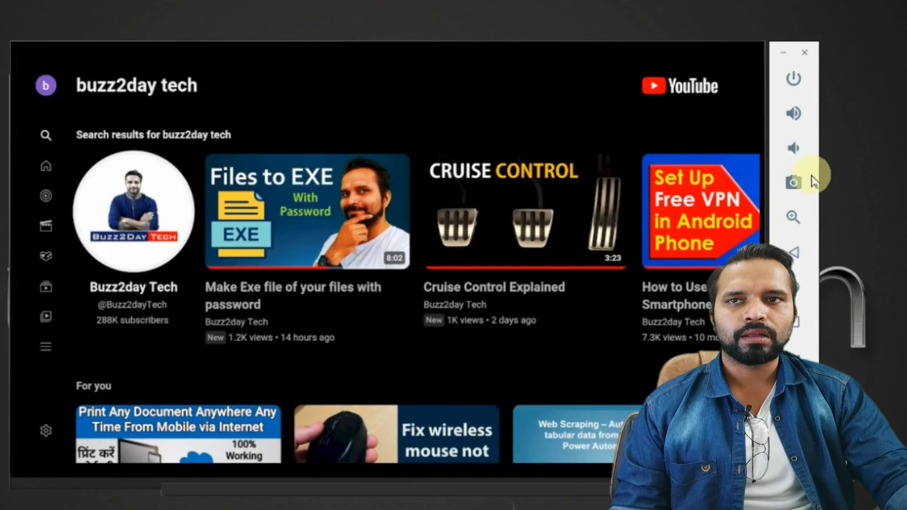
# Toggle the emulated TV's power off and on, then go back to the search page
pyautogui.click(796, 85)
pyautogui.click(796, 85)
pyautogui.click(796, 85)
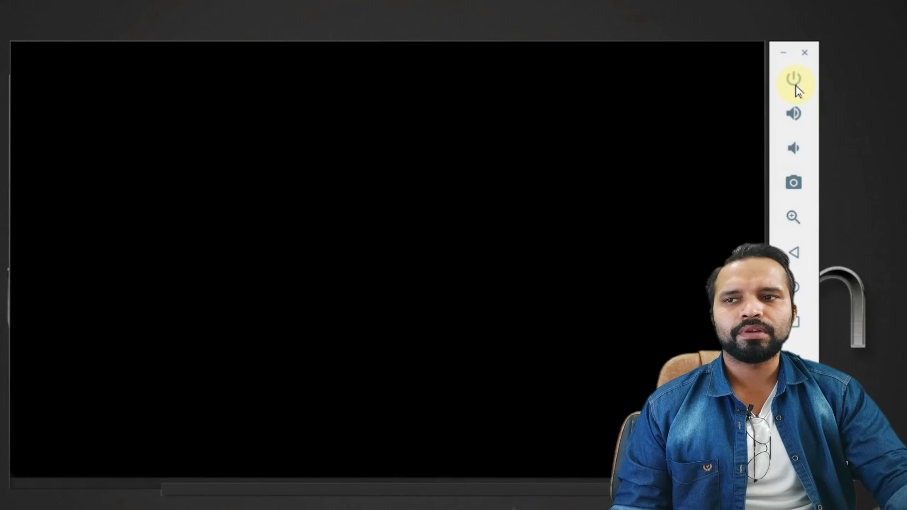
pyautogui.click(795, 83)
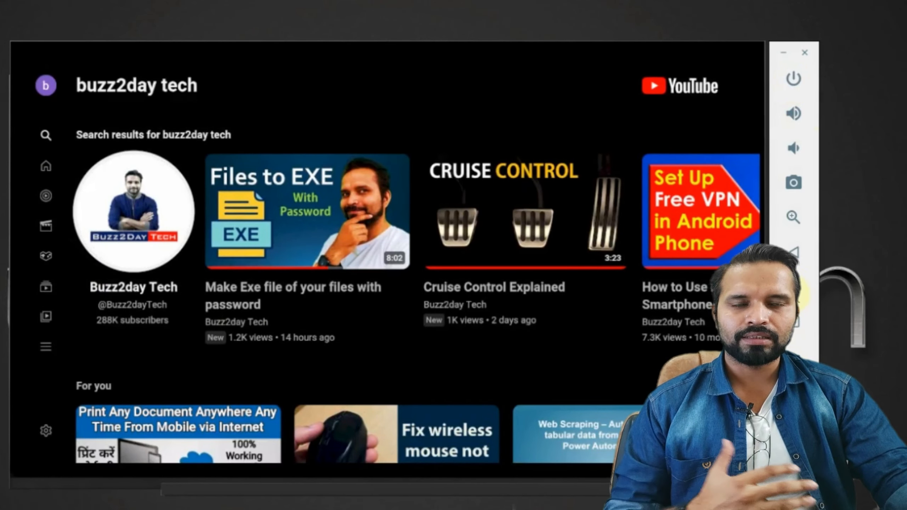
pyautogui.click(795, 253)
pyautogui.click(795, 253)
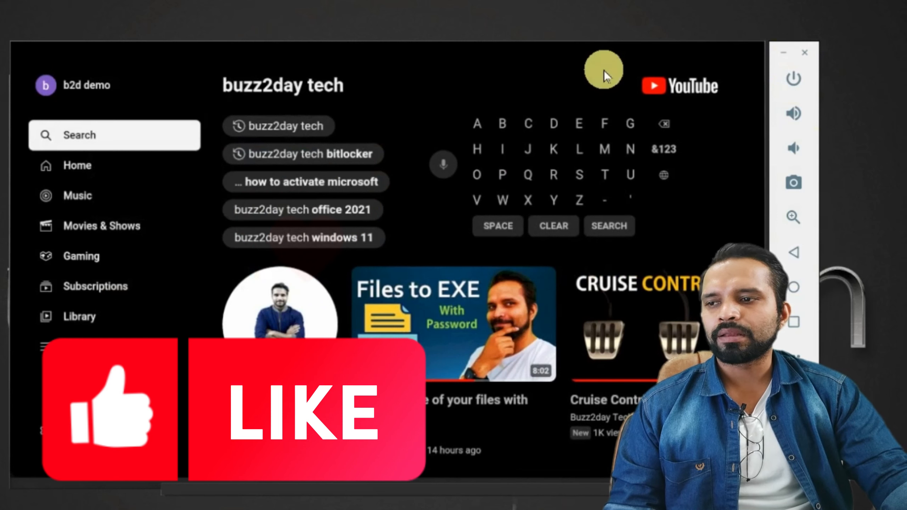
# Close the emulator and bring up the Android Studio welcome window via Windows search ('andori')
pyautogui.click(805, 52)
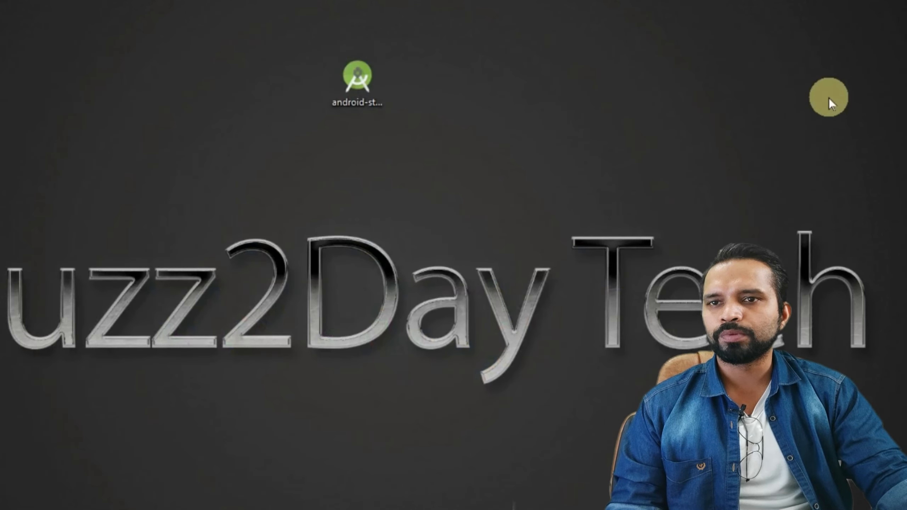
pyautogui.click(104, 501)
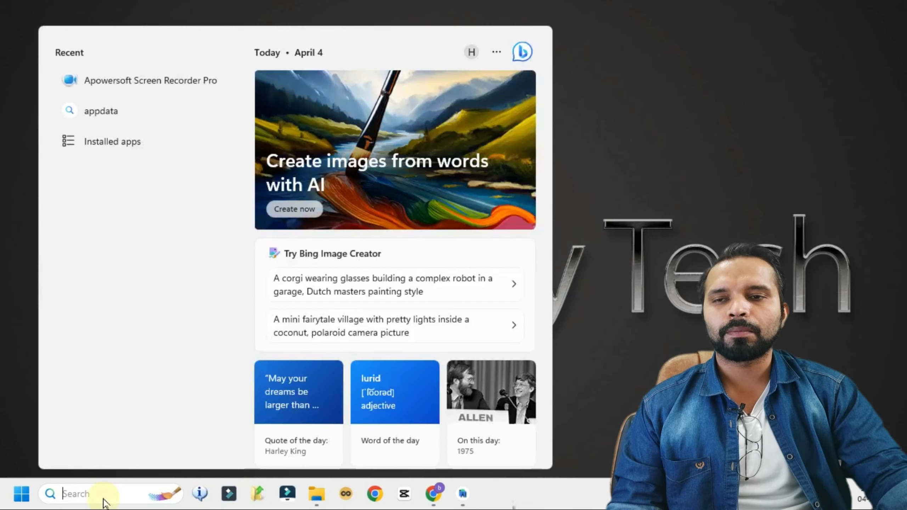
pyautogui.write('andori')
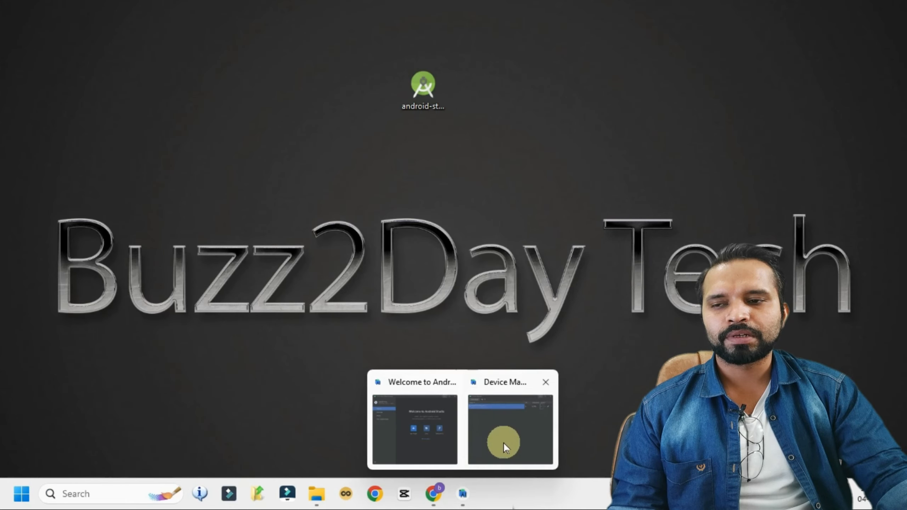
pyautogui.click(415, 429)
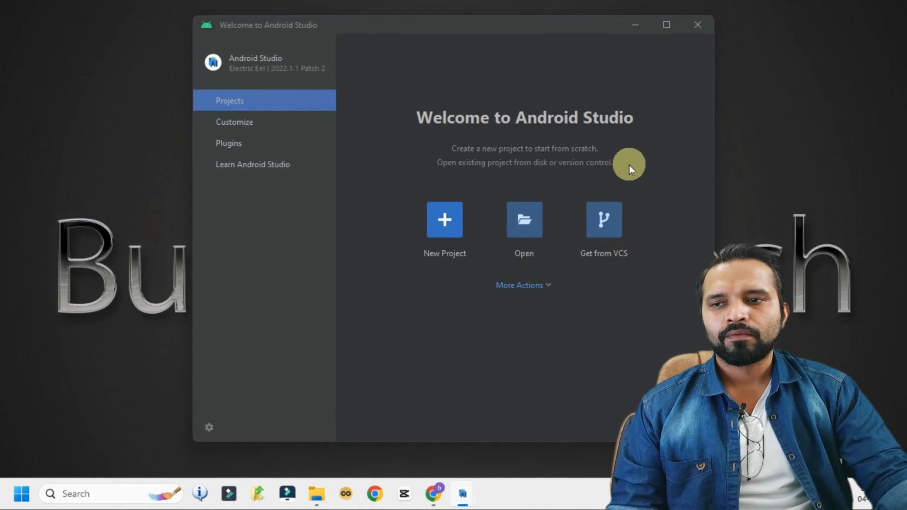
# Open the Virtual Device Manager from More Actions, then close it and the welcome window
pyautogui.click(545, 294)
pyautogui.click(595, 356)
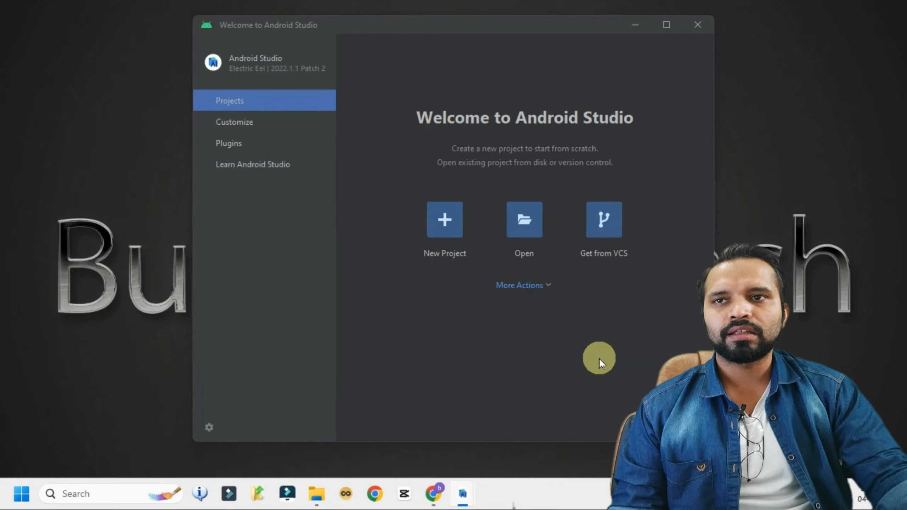
pyautogui.moveTo(464, 493)
pyautogui.click(509, 424)
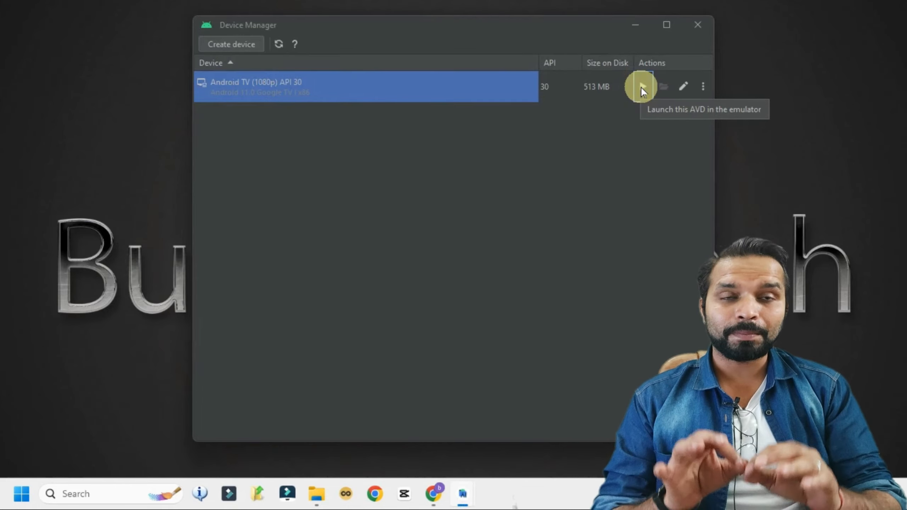
pyautogui.click(704, 31)
pyautogui.click(704, 32)
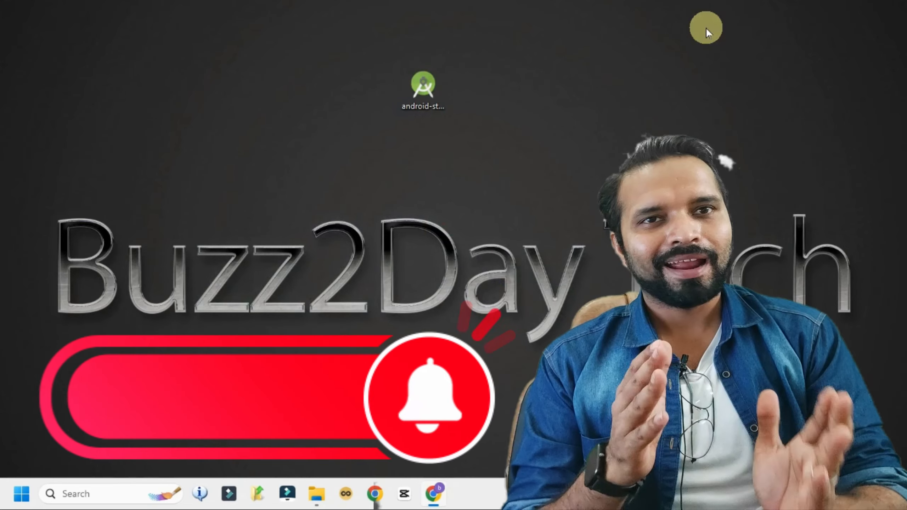